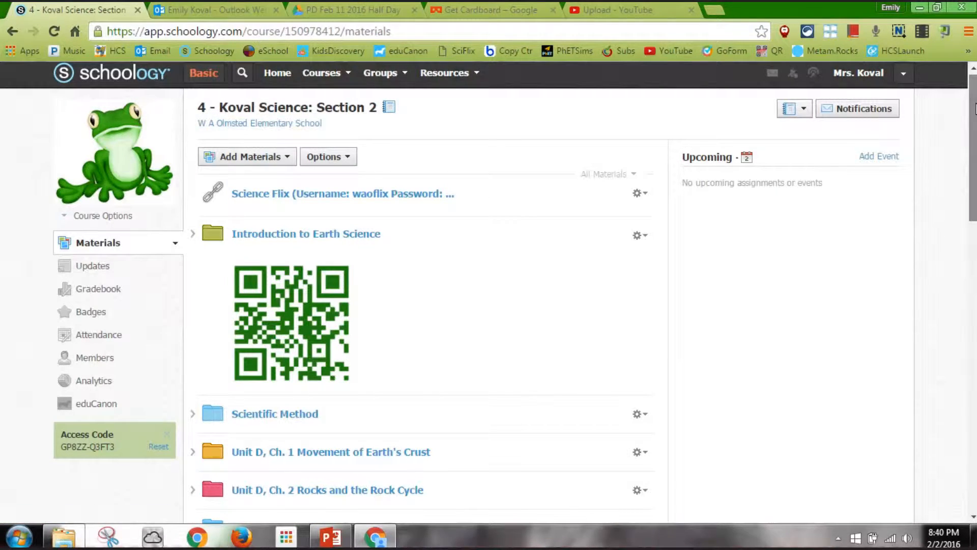
# Step: Create a test/quiz named "Random Sample of Questions" with category Quiz in the Fifth Grade Science - Friction folder and open its settings
pyautogui.moveTo(974, 109); pyautogui.dragTo(974, 335)
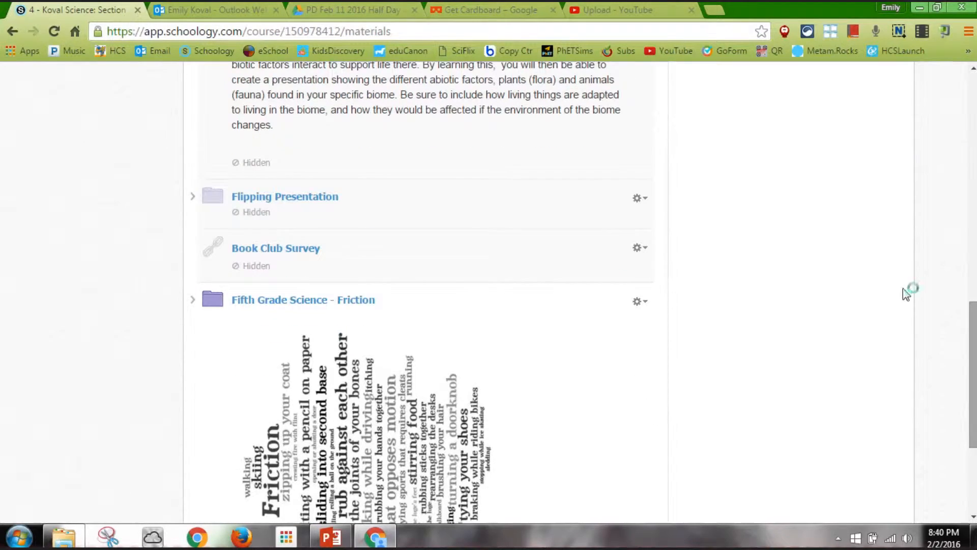
pyautogui.click(352, 303)
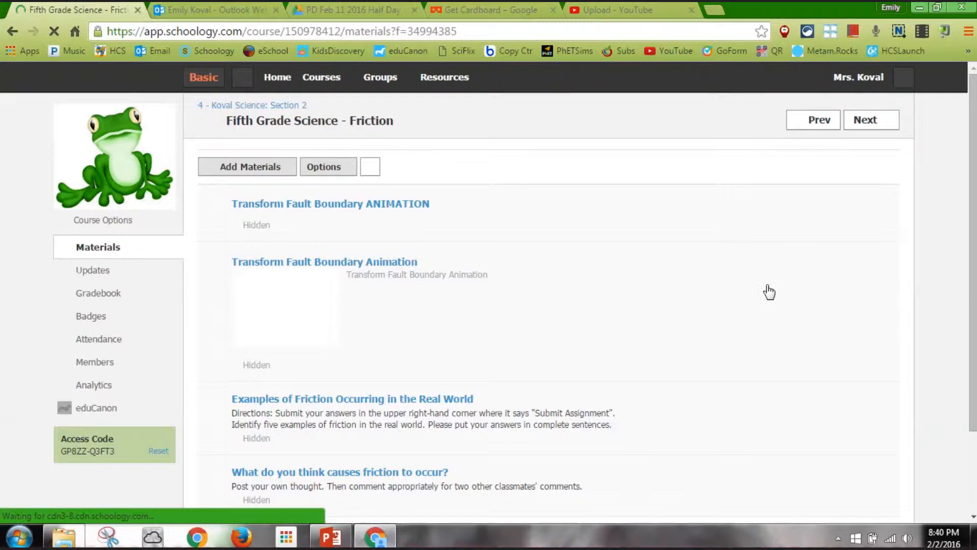
pyautogui.click(263, 170)
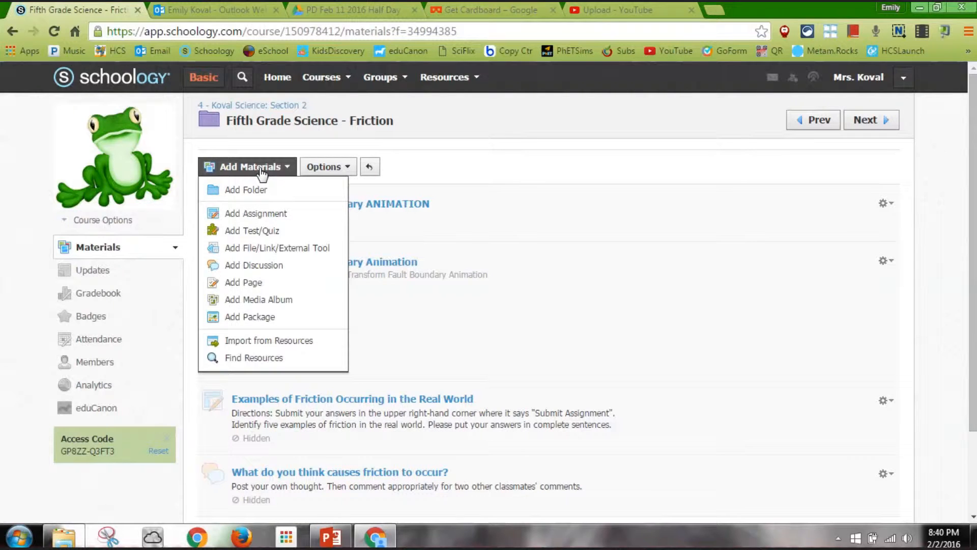
pyautogui.click(259, 231)
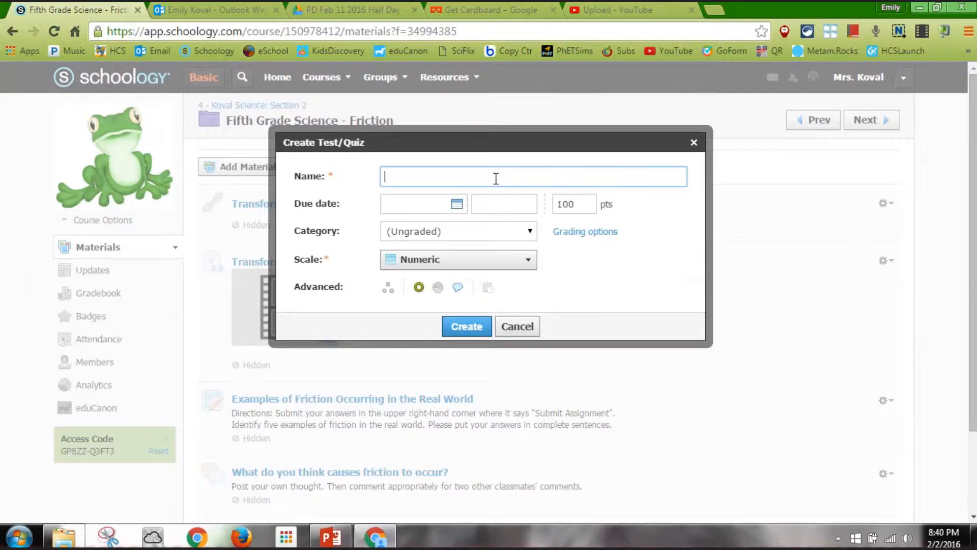
pyautogui.write('Random Sample of Questions')
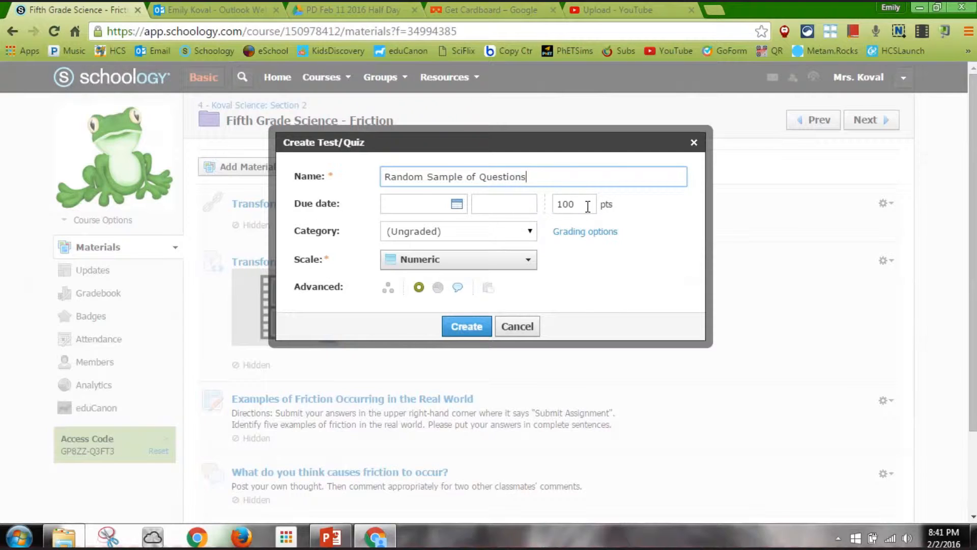
pyautogui.click(524, 234)
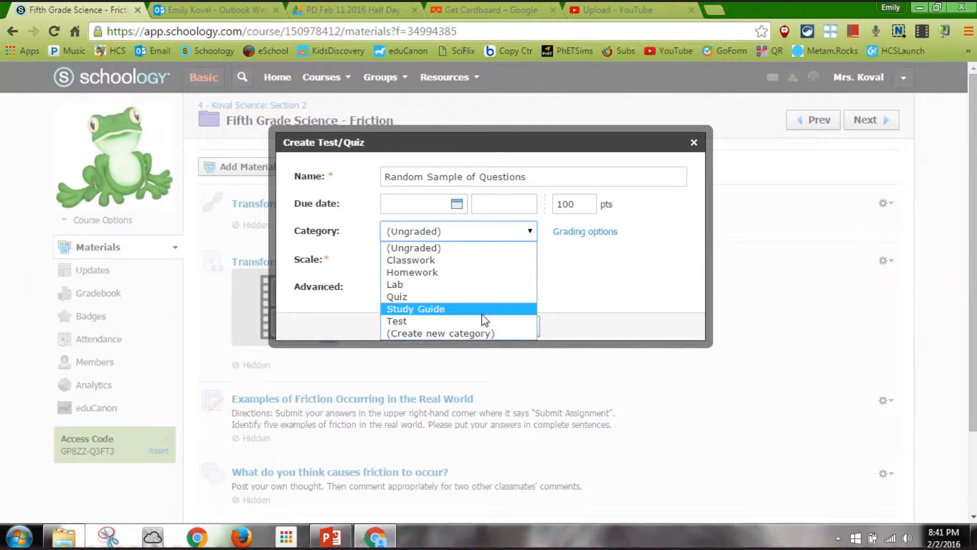
pyautogui.click(496, 305)
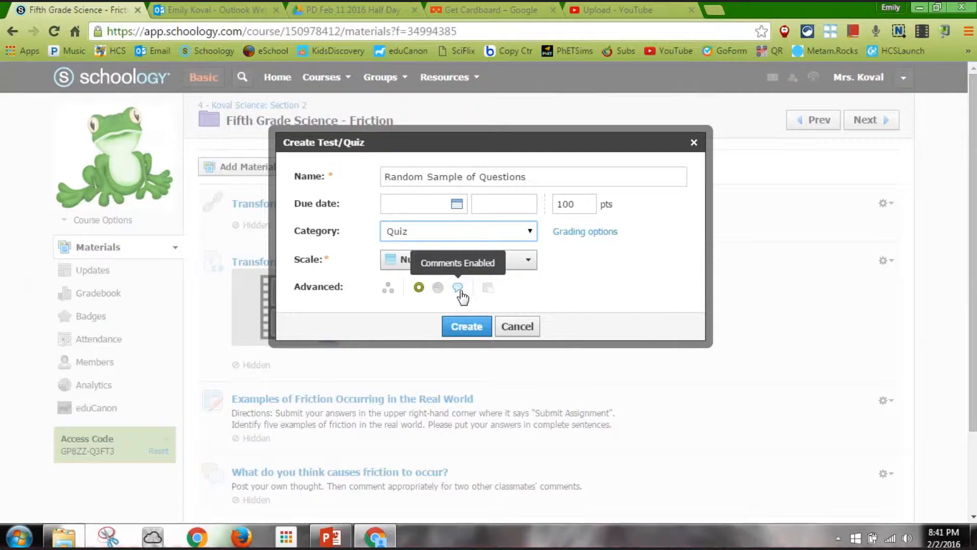
pyautogui.click(466, 328)
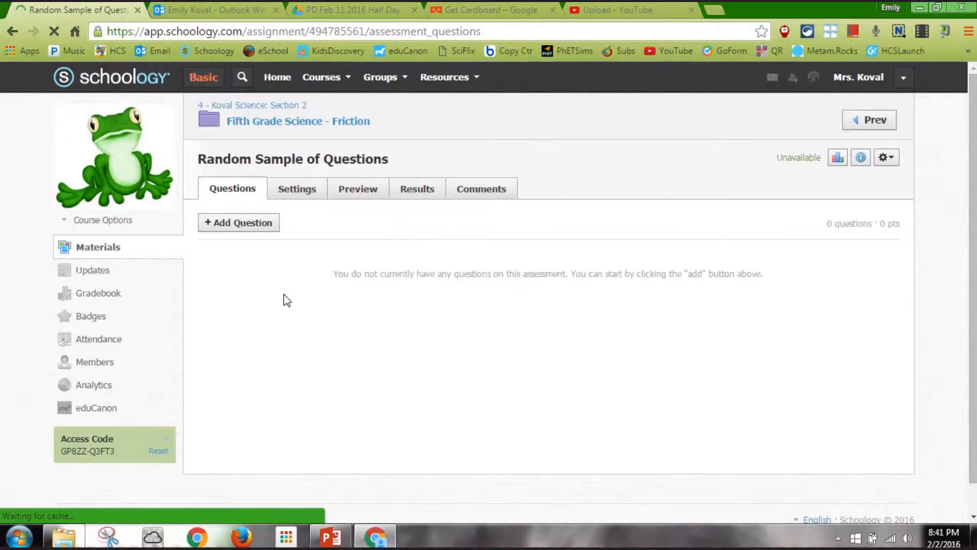
pyautogui.click(297, 191)
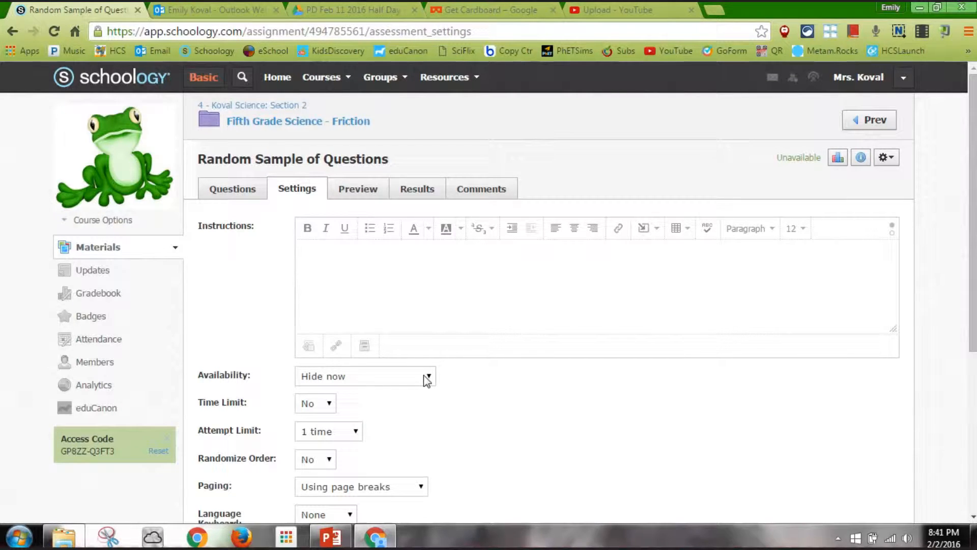
pyautogui.click(427, 379)
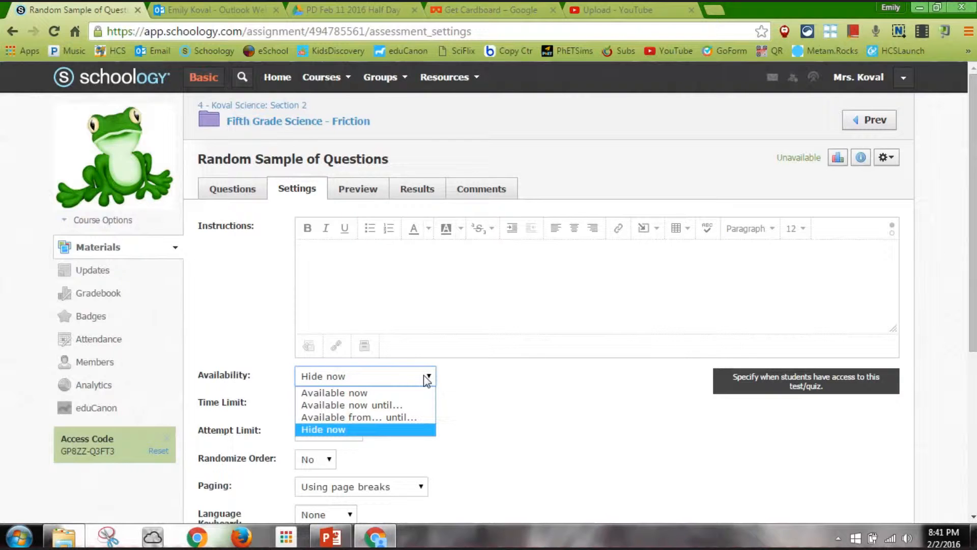
pyautogui.click(427, 379)
pyautogui.click(426, 380)
pyautogui.click(430, 377)
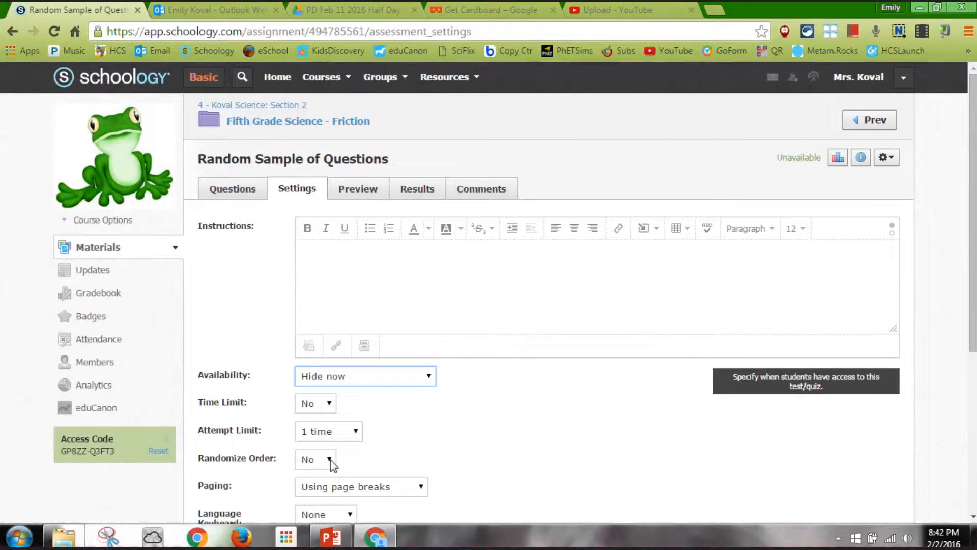
# Step: Set the quiz's Paging to "One question per page" and its Question Review to Yes
pyautogui.click(415, 486)
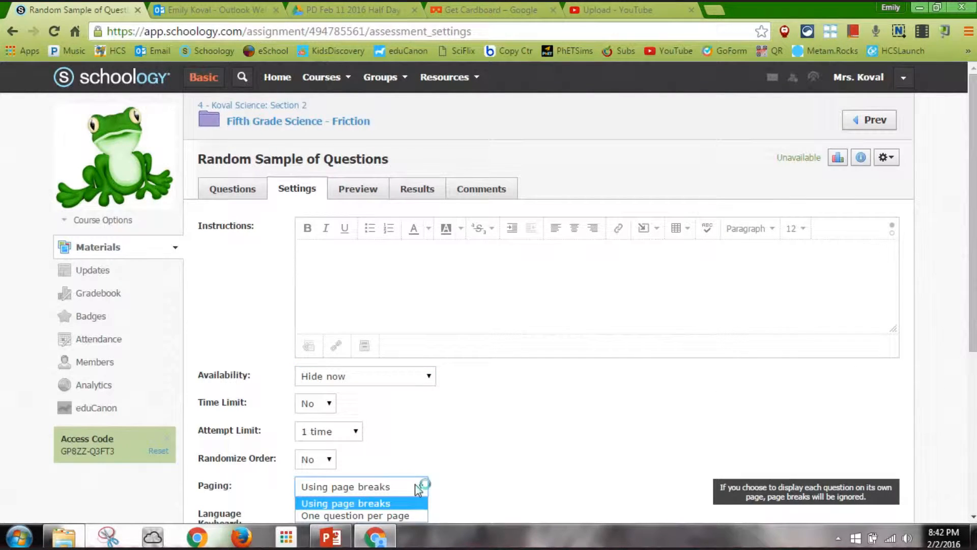
pyautogui.click(413, 513)
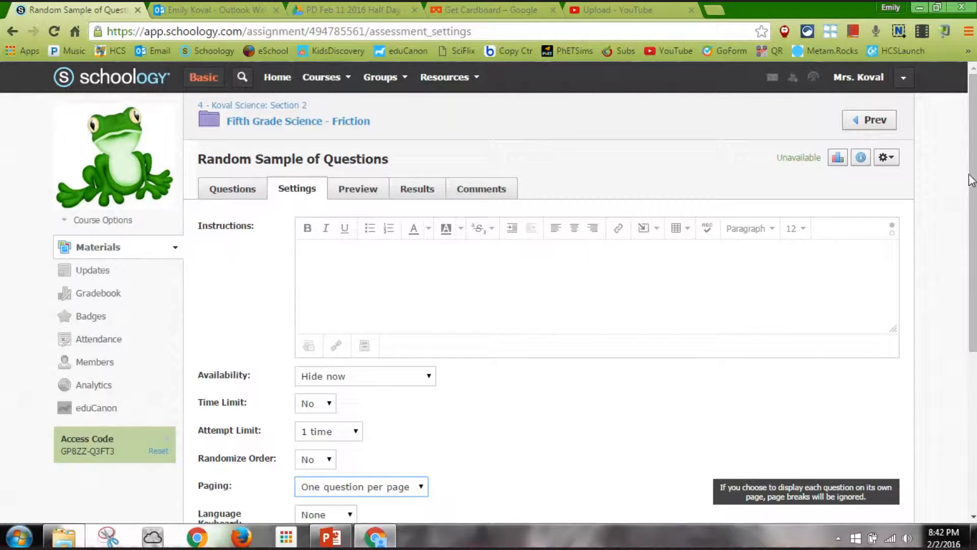
pyautogui.scroll(-3, 973, 203)
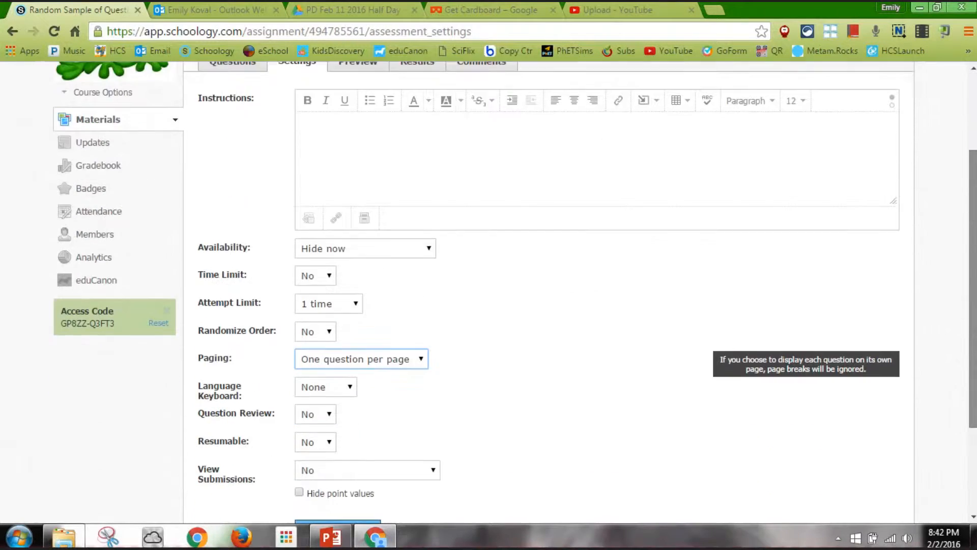
pyautogui.moveTo(973, 290); pyautogui.dragTo(972, 314)
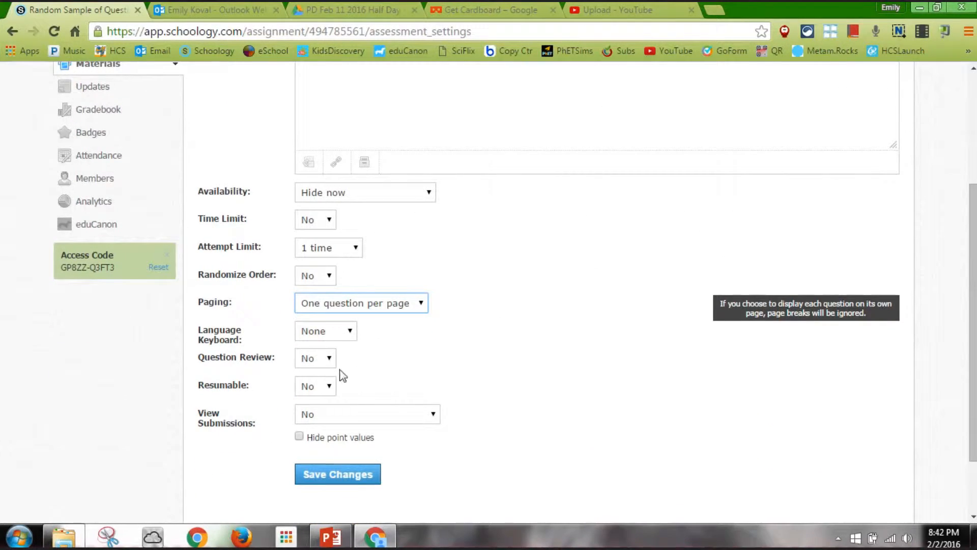
pyautogui.click(325, 359)
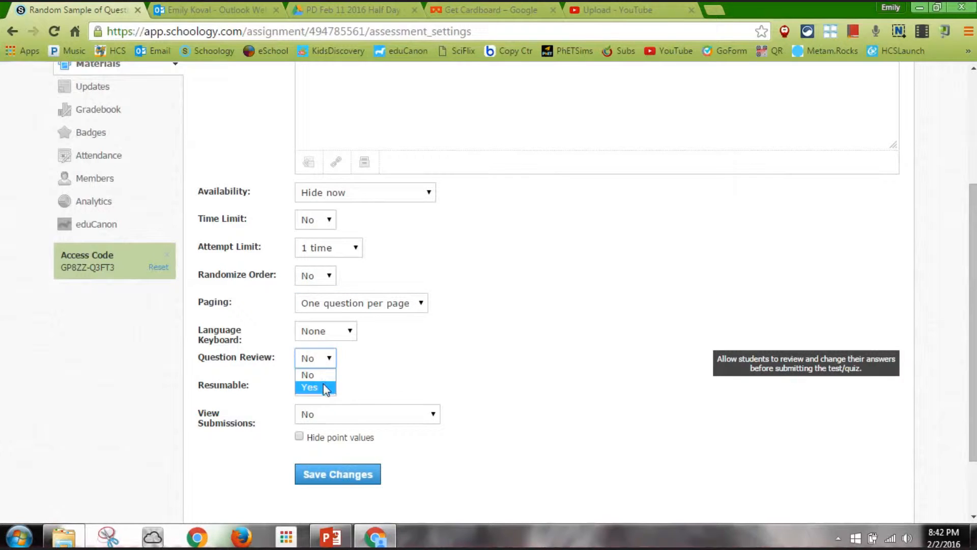
pyautogui.click(323, 384)
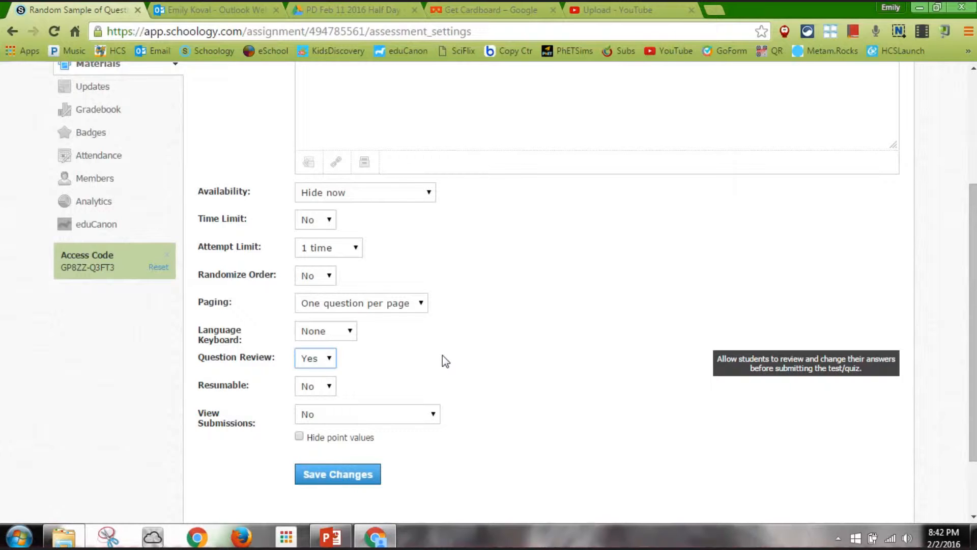
# Step: Set Resumable to Yes and View Submissions to "Yes with correct answers", saving the quiz settings
pyautogui.click(332, 385)
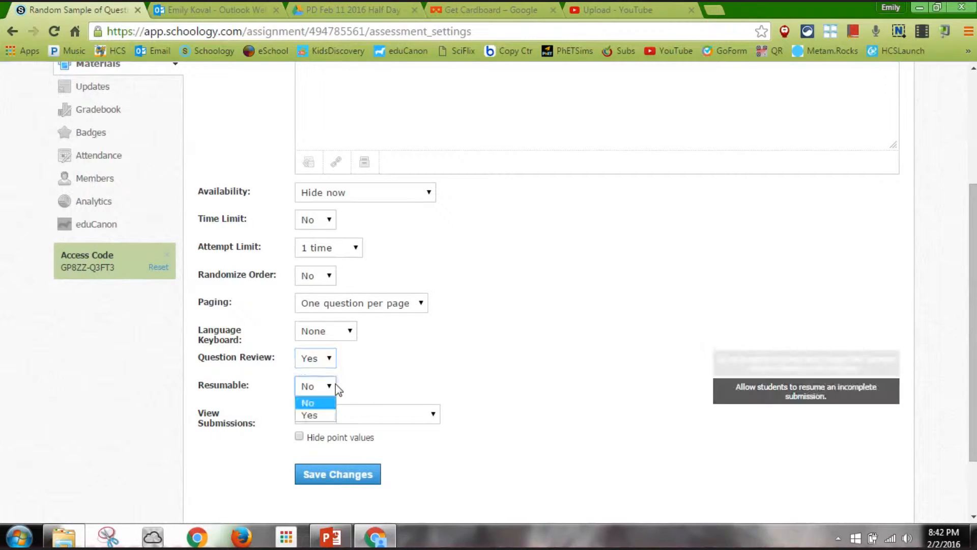
pyautogui.click(321, 415)
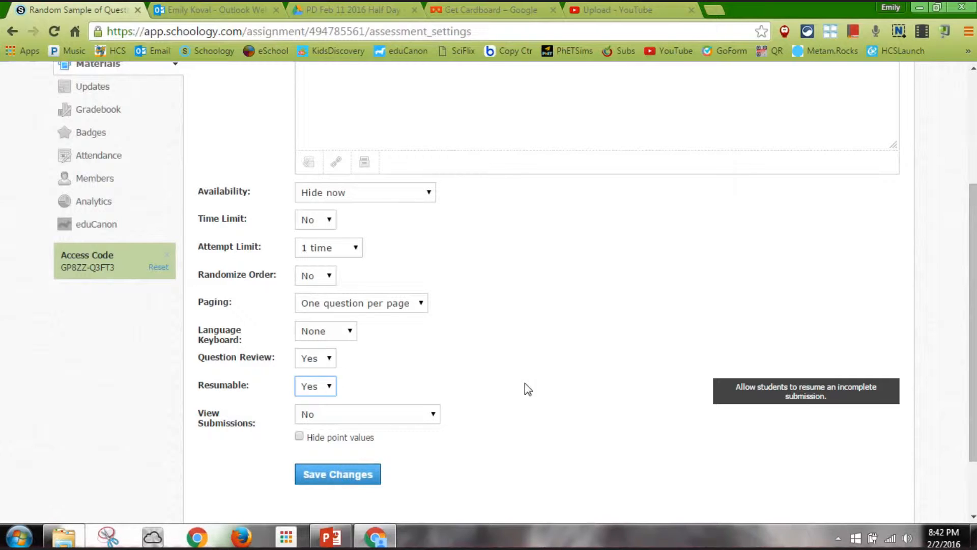
pyautogui.click(386, 416)
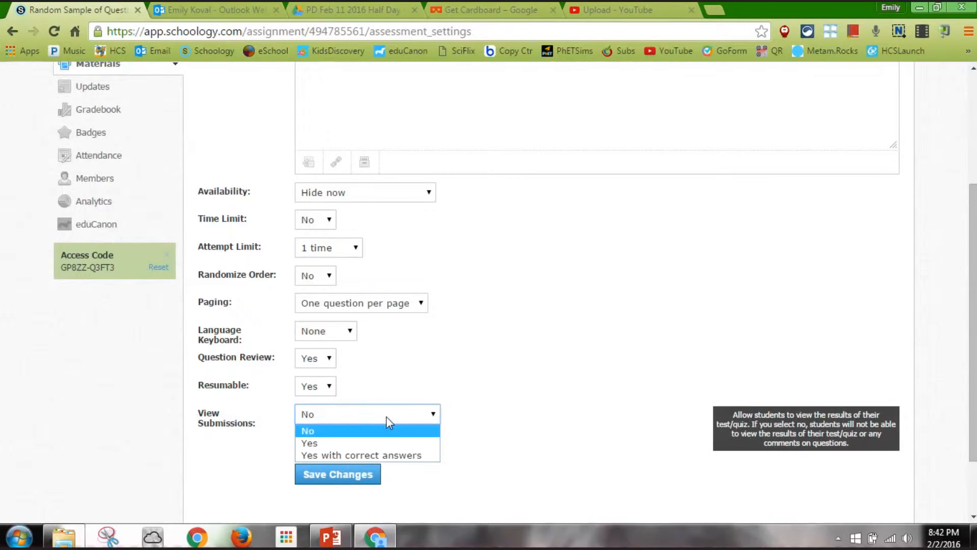
pyautogui.click(386, 454)
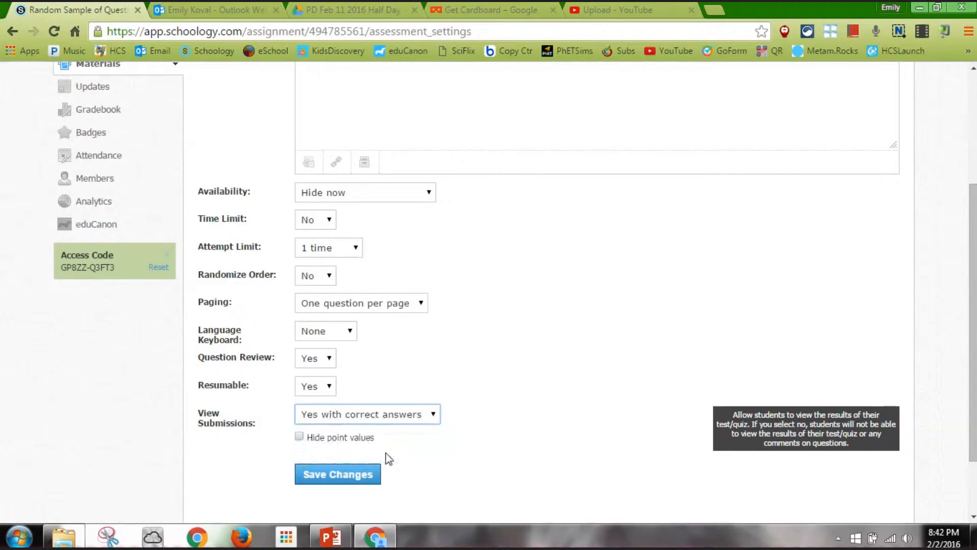
pyautogui.click(342, 478)
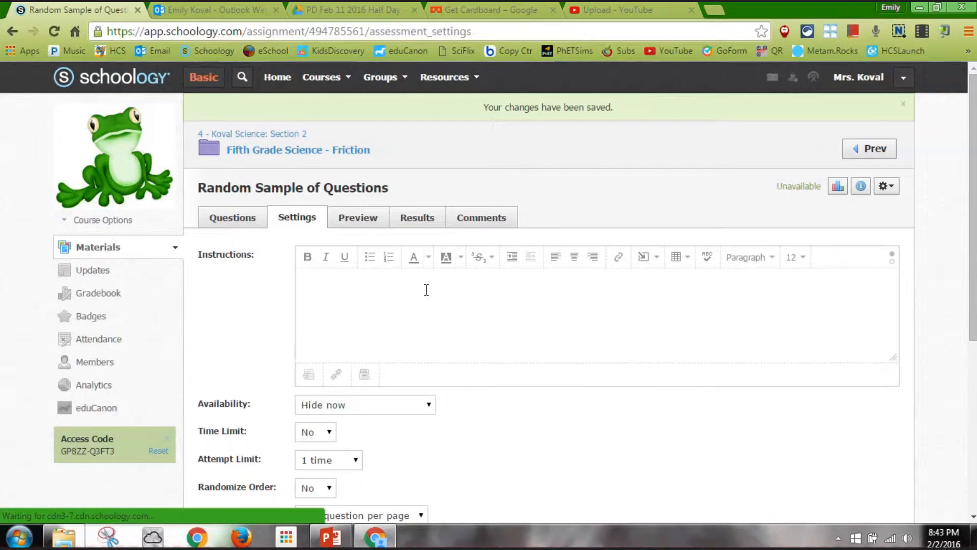
# Step: Enter the instructions "Be sure take your time and read each question carefully. THINK before you select or write your response." and save them
pyautogui.click(427, 290)
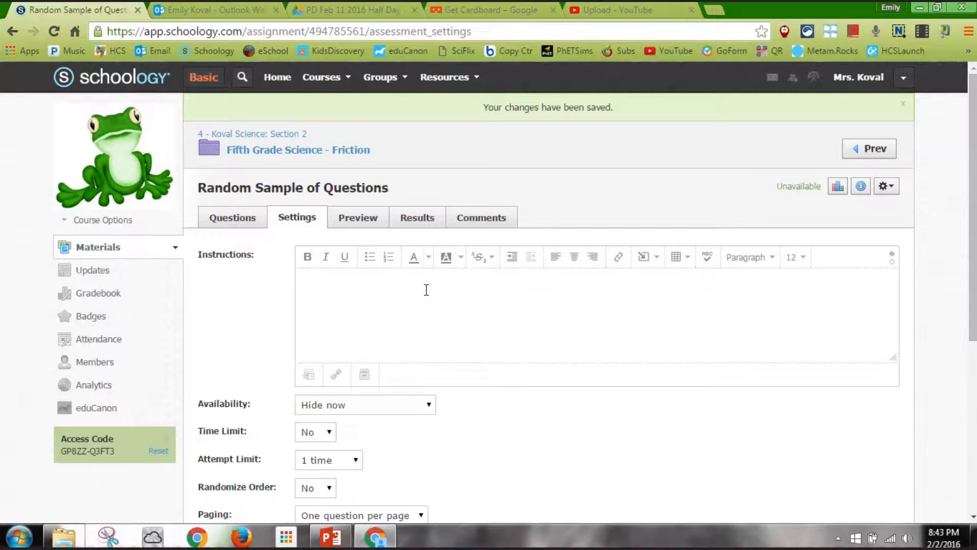
pyautogui.write('Be sur')
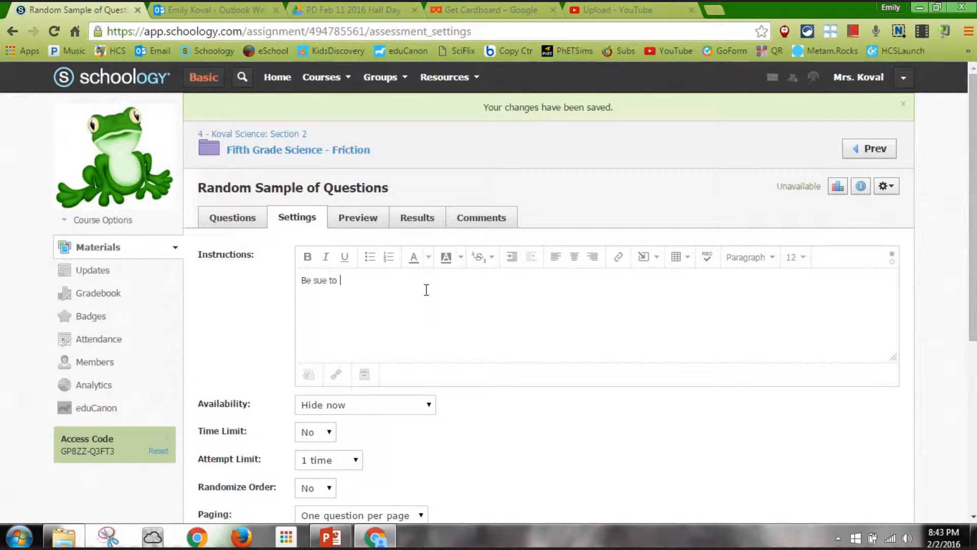
pyautogui.write('e ta')
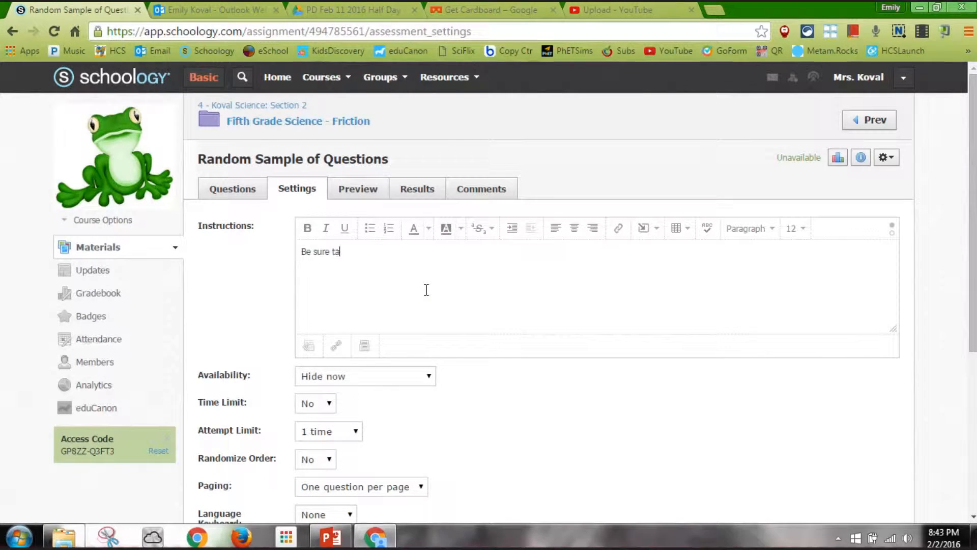
pyautogui.write('ke your time and read each question ')
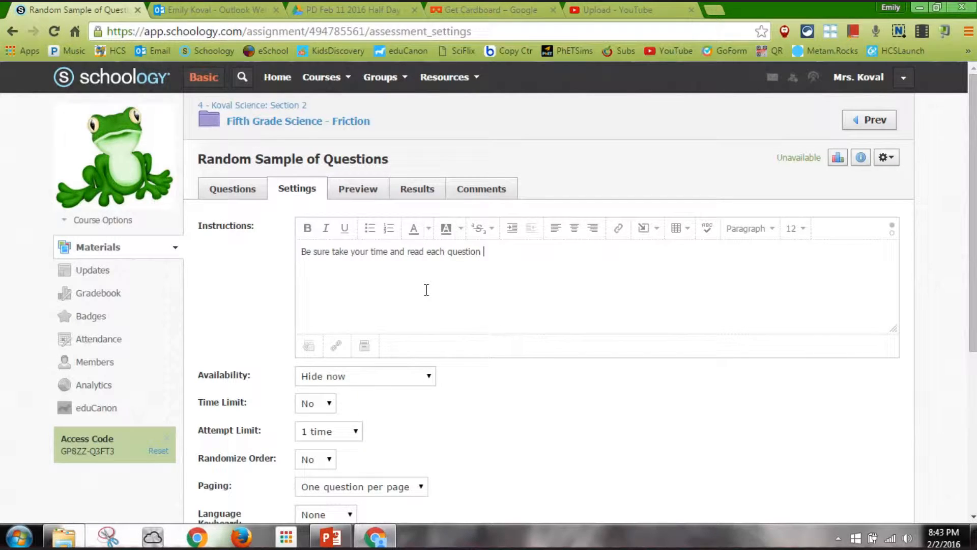
pyautogui.write('carefully. ')
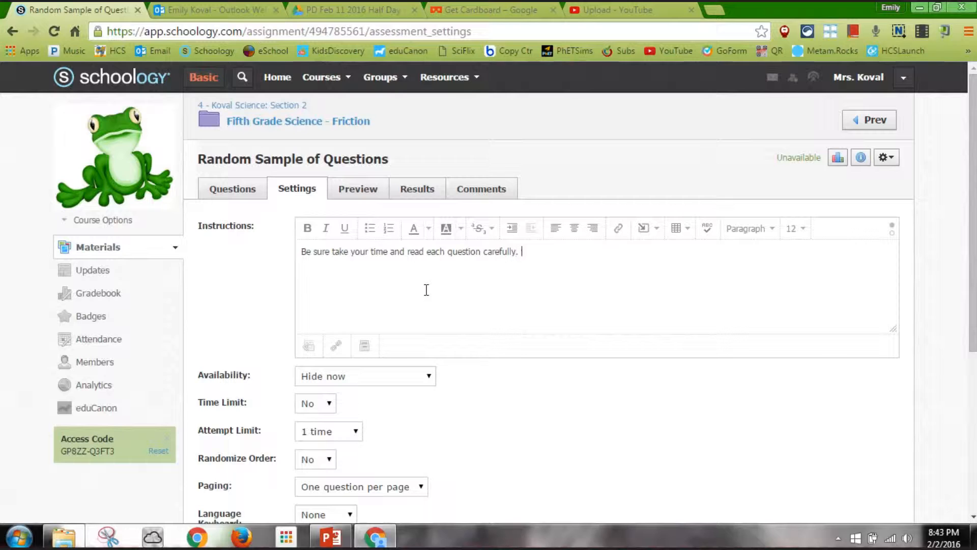
pyautogui.write('THINK before you select or wrie your')
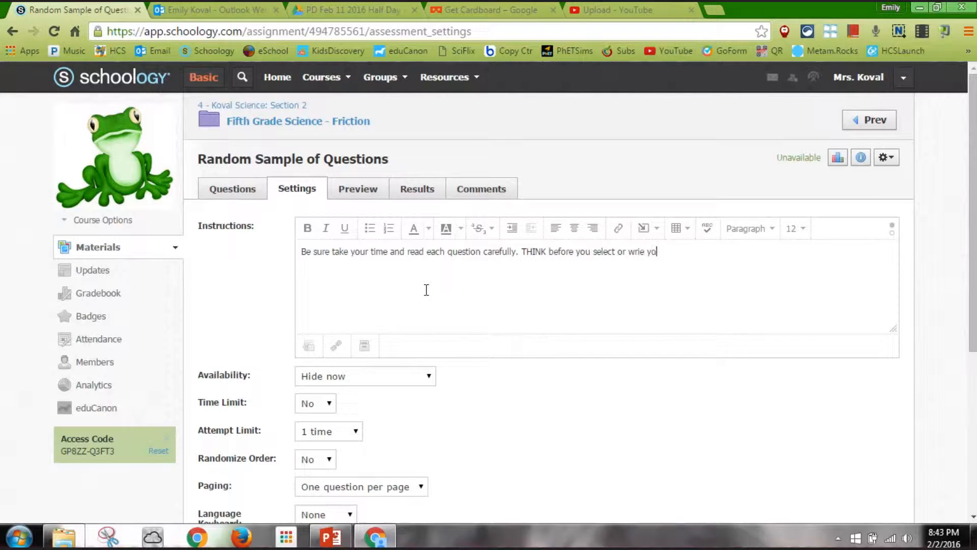
pyautogui.press('BackSpace')
pyautogui.press('BackSpace')
pyautogui.press('BackSpace')
pyautogui.press('BackSpace')
pyautogui.press('BackSpace')
pyautogui.press('BackSpace')
pyautogui.press('BackSpace')
pyautogui.write('te your response.')
pyautogui.scroll(-5, 973, 255)
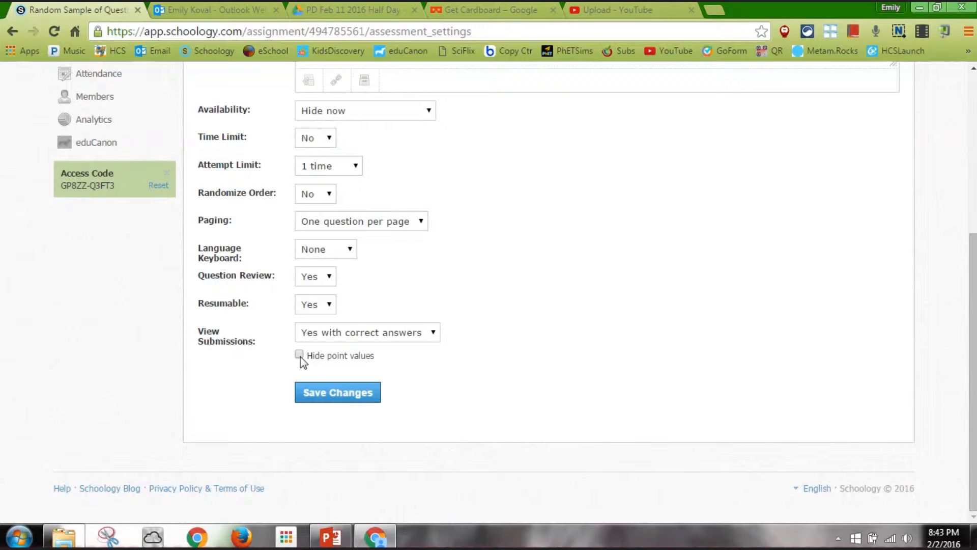
pyautogui.click(327, 392)
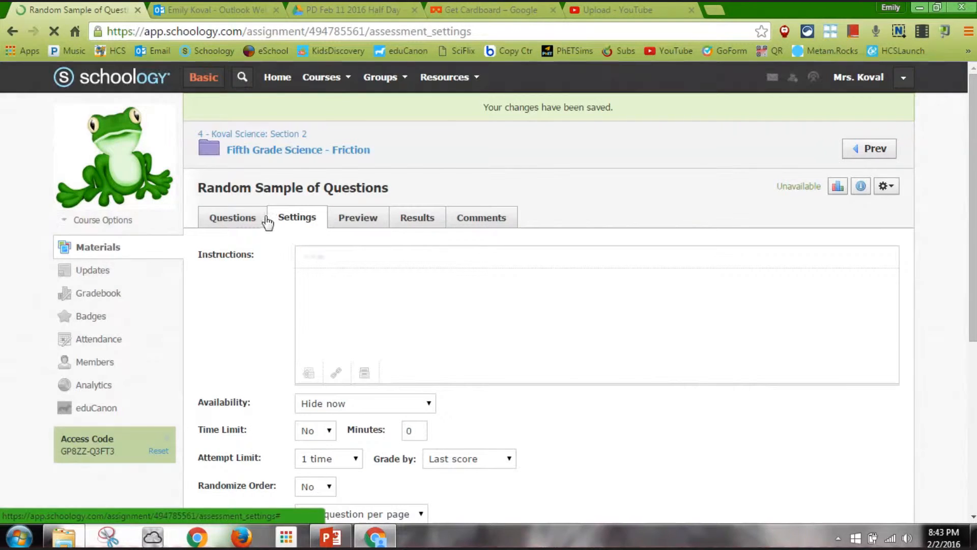
# Step: Add a true/false question to the quiz with the text "Convergent plate boundaries are not an example of friction."
pyautogui.click(232, 218)
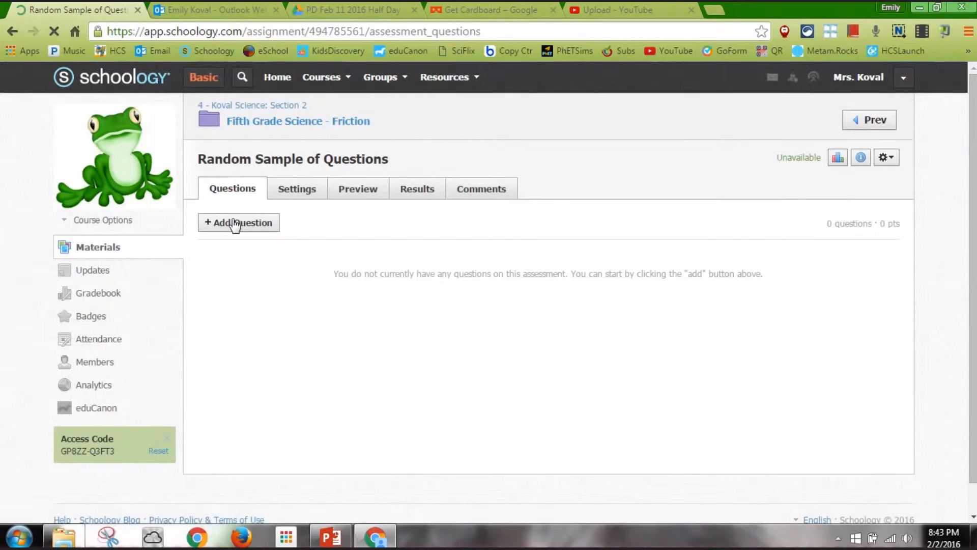
pyautogui.click(240, 224)
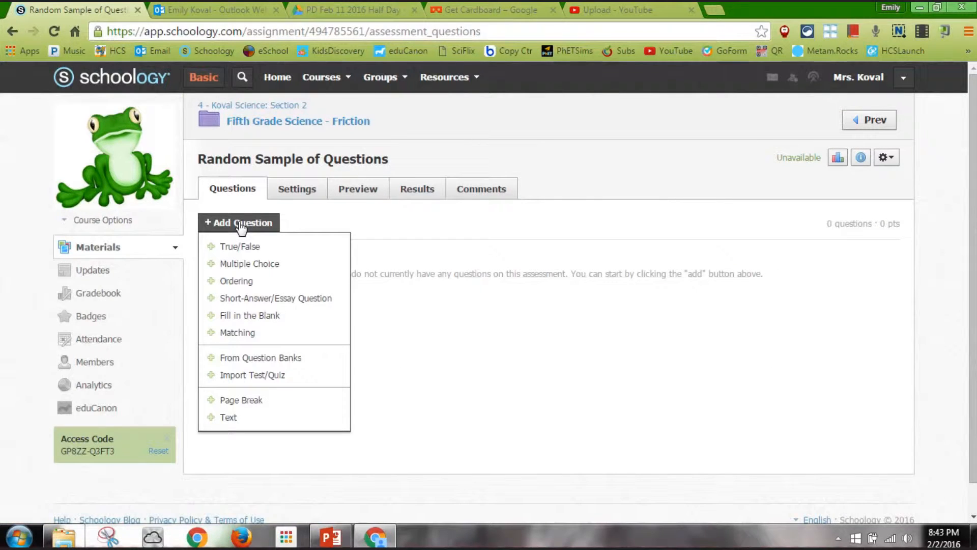
pyautogui.click(262, 249)
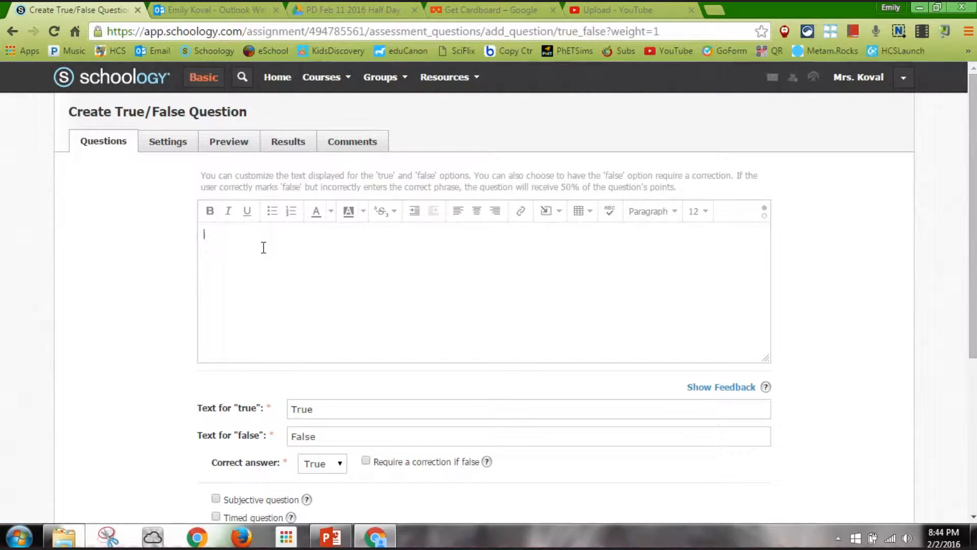
pyautogui.write('onvergent plate bound')
pyautogui.write('aries ')
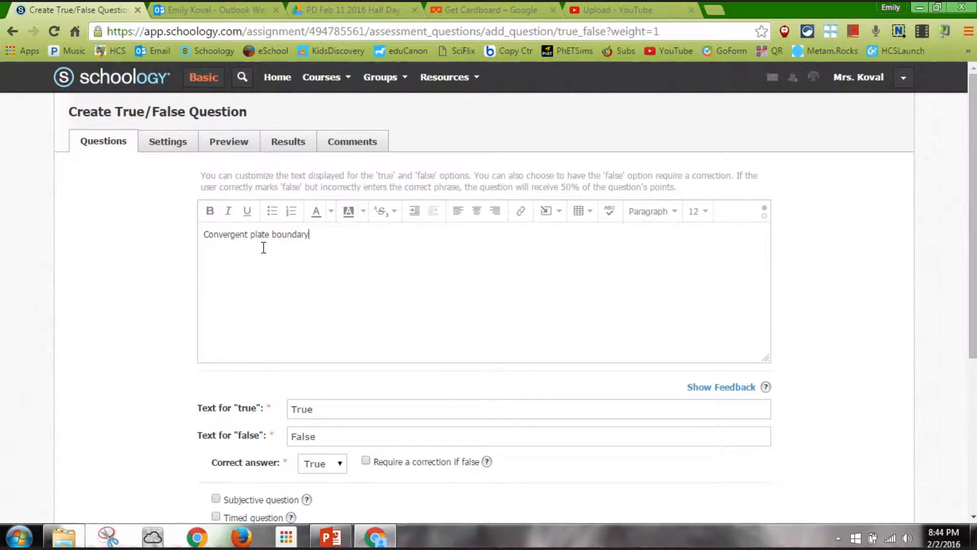
pyautogui.write('d')
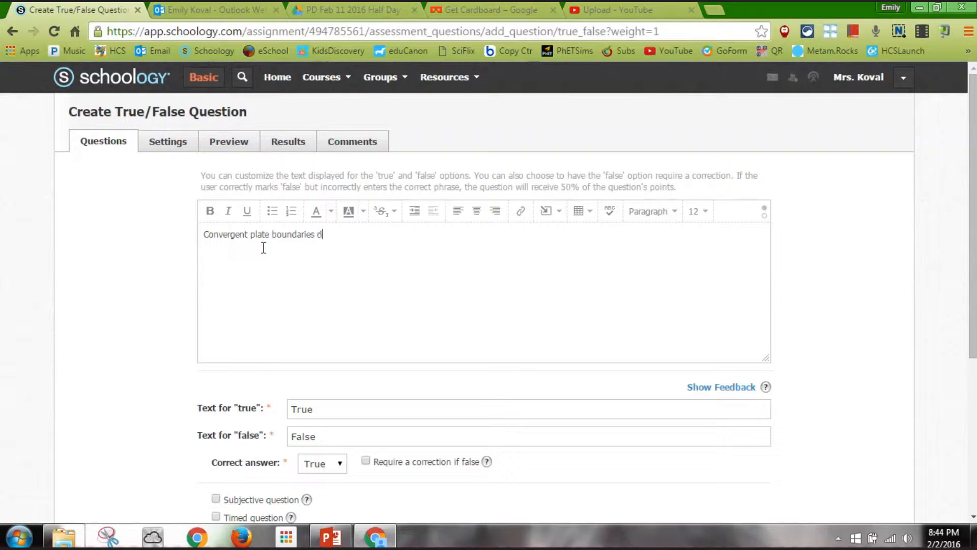
pyautogui.write('o no')
pyautogui.press('BackSpace')
pyautogui.press('BackSpace')
pyautogui.press('BackSpace')
pyautogui.press('BackSpace')
pyautogui.press('BackSpace')
pyautogui.write('are not an exam')
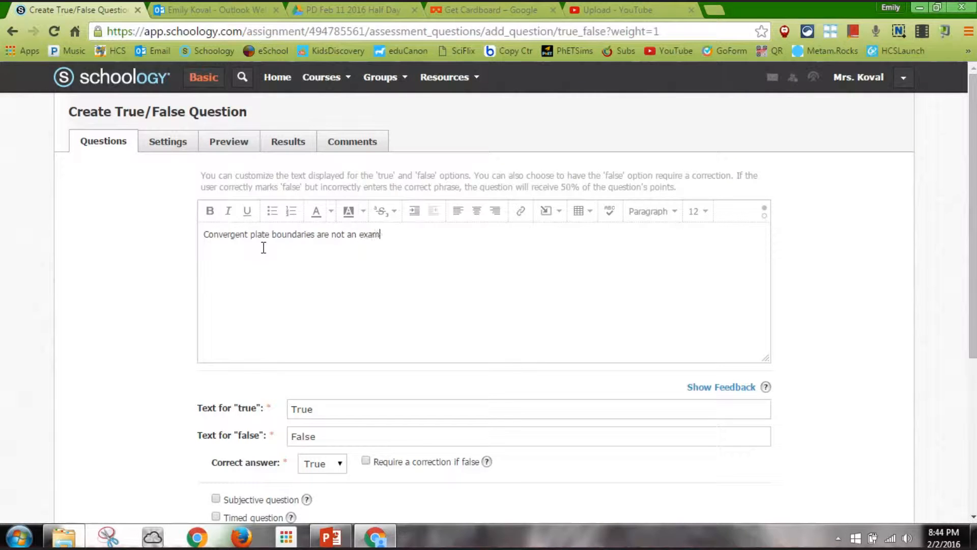
pyautogui.write('ple of friction.')
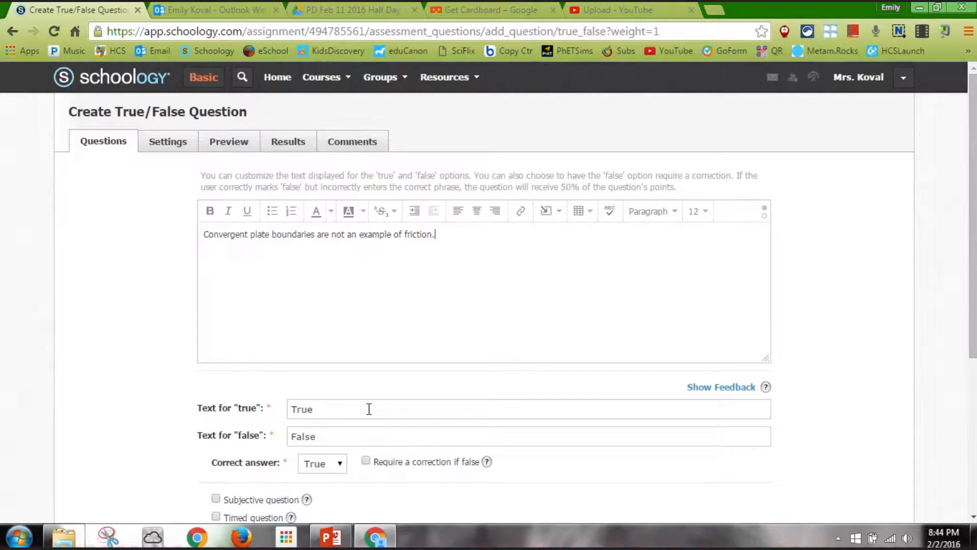
# Step: Set the true/false question's correct answer to False and require a correction if false
pyautogui.click(330, 464)
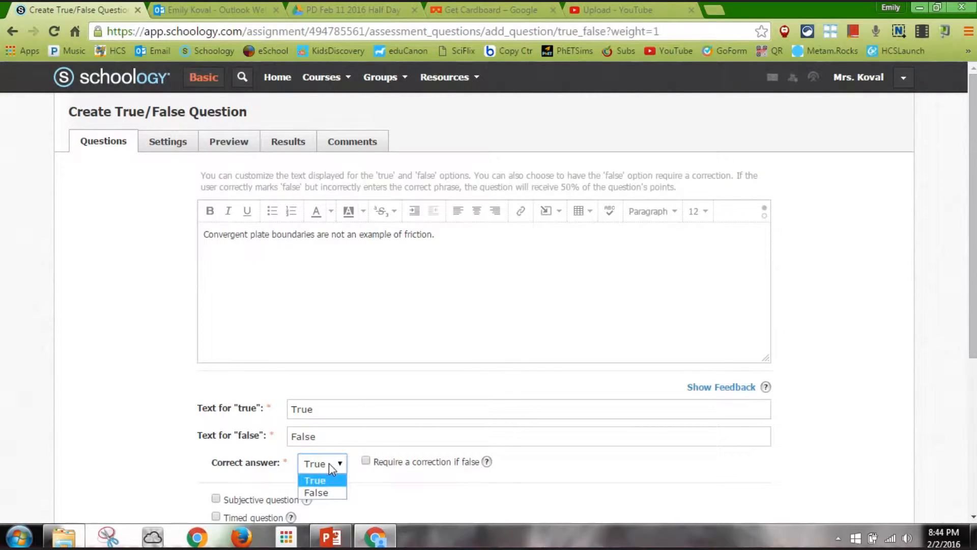
pyautogui.click(329, 491)
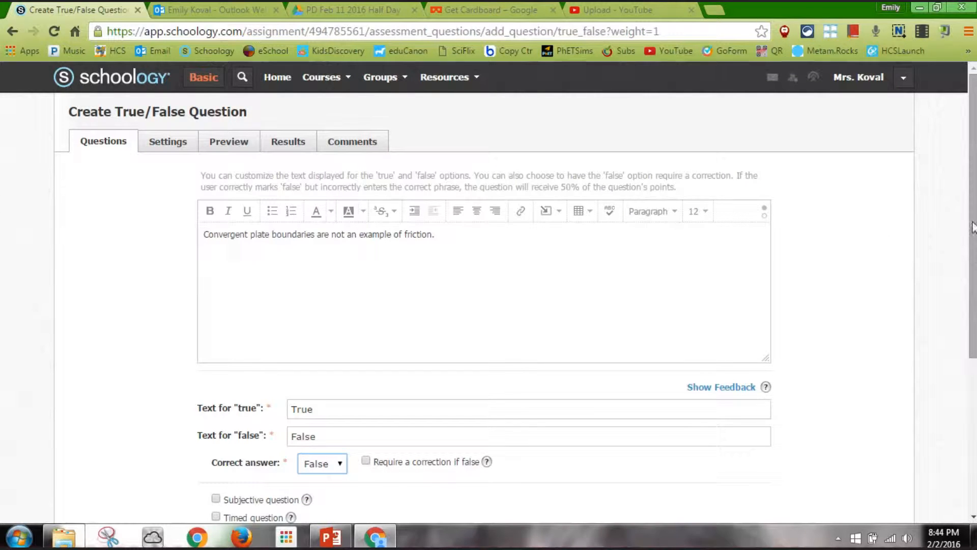
pyautogui.moveTo(973, 227); pyautogui.dragTo(973, 316)
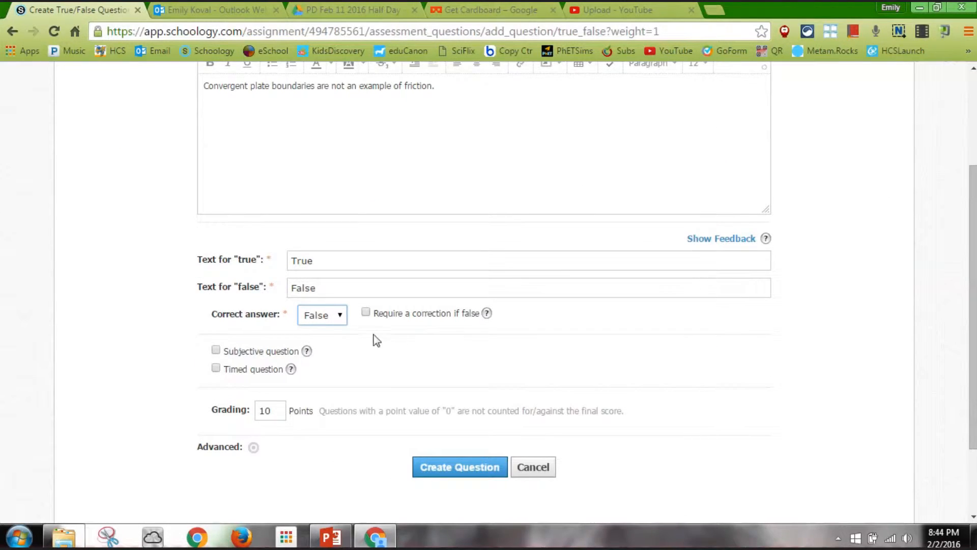
pyautogui.click(363, 307)
pyautogui.click(366, 312)
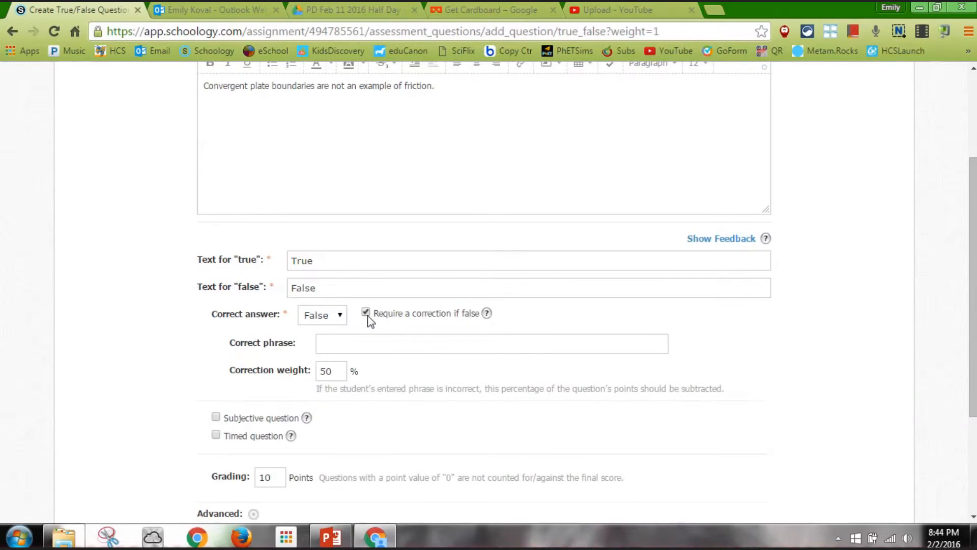
# Step: Enter "Convergent plate boundaries are an example of friction." as the correct phrase for the correction
pyautogui.click(343, 346)
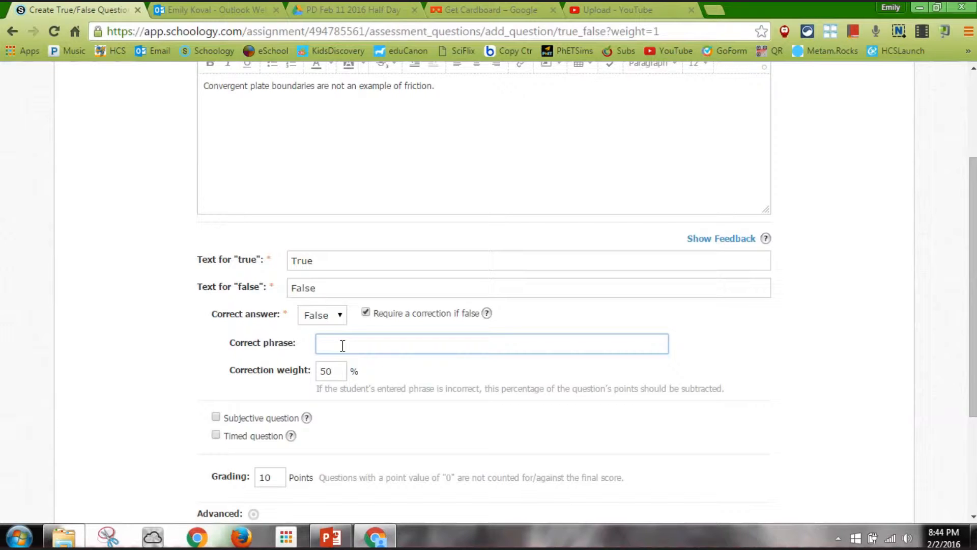
pyautogui.write('Convergent plate bounda')
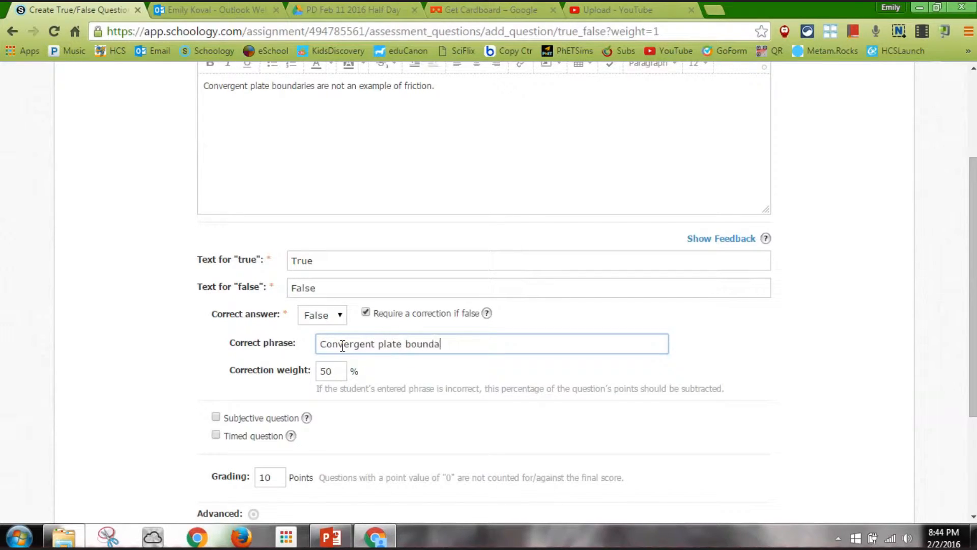
pyautogui.write('ries are an examle of friction.')
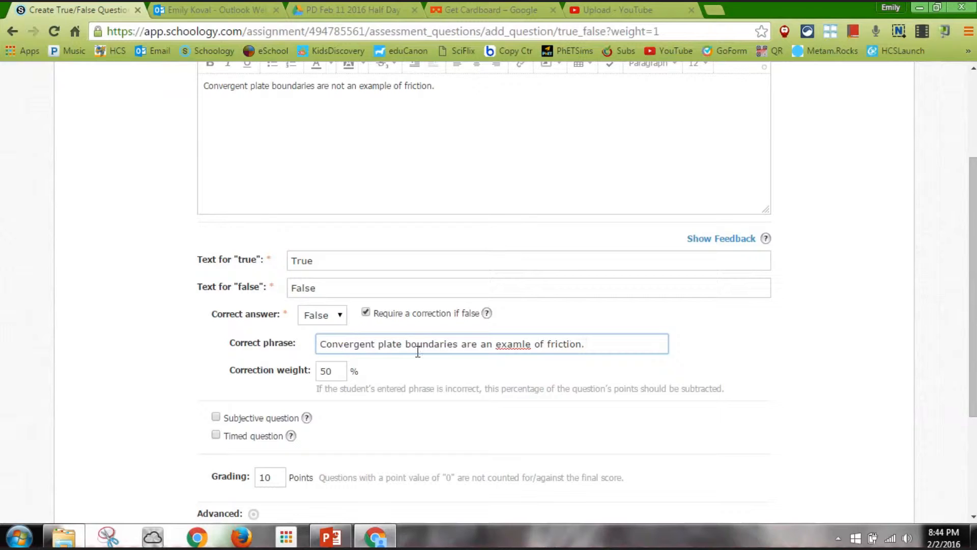
pyautogui.click(517, 344)
pyautogui.write('p')
pyautogui.write('p')
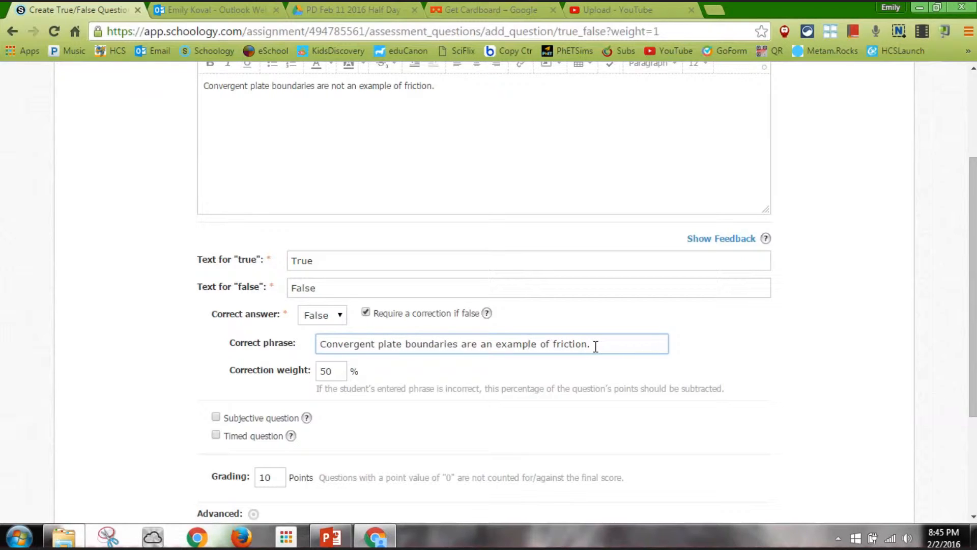
# Step: Mark the true/false question as subjective, set its grading to 2 points and create it
pyautogui.click(216, 418)
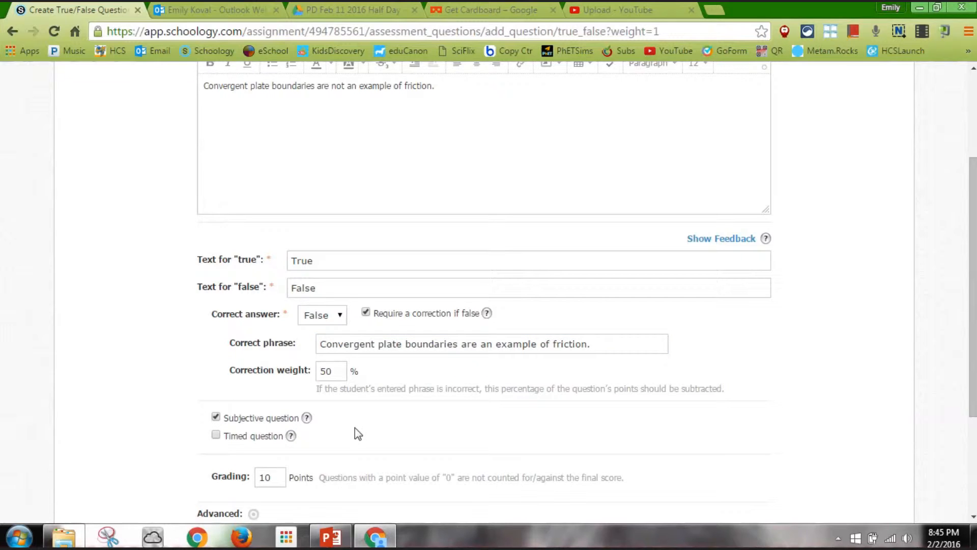
pyautogui.click(284, 477)
pyautogui.press('BackSpace')
pyautogui.press('BackSpace')
pyautogui.write('2')
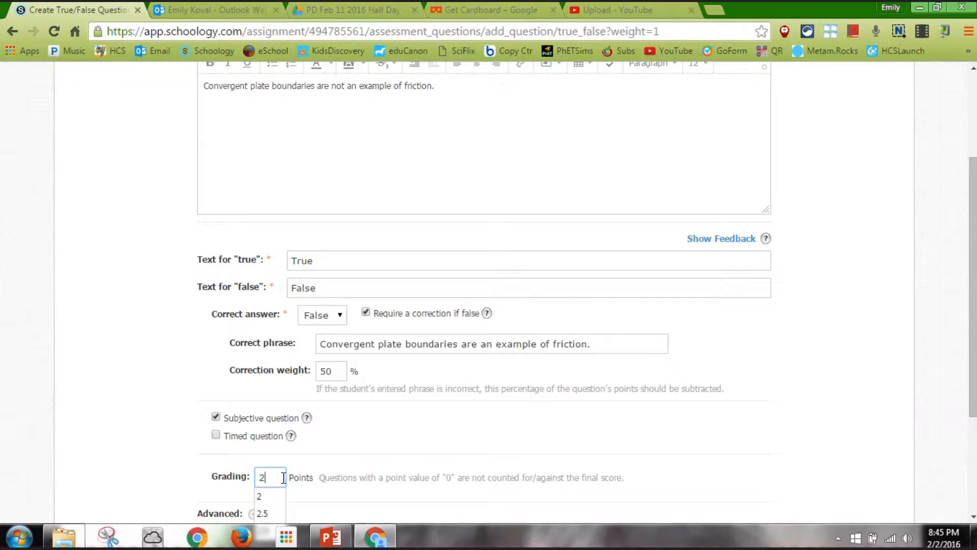
pyautogui.click(321, 466)
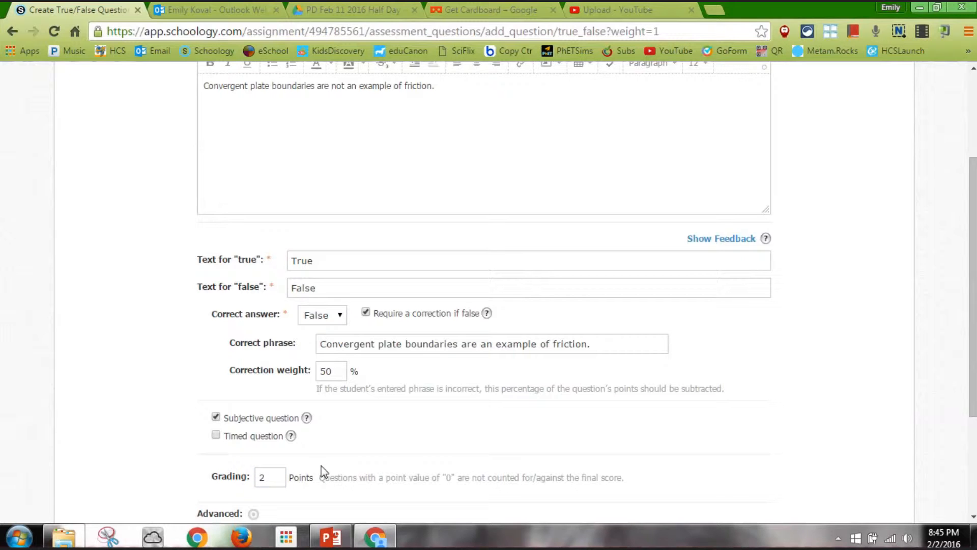
pyautogui.moveTo(976, 319); pyautogui.dragTo(975, 377)
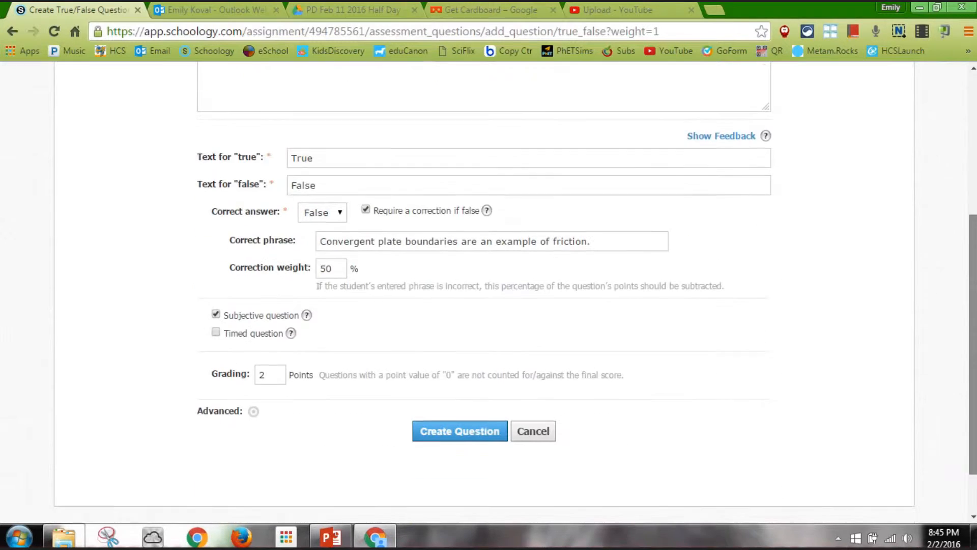
pyautogui.click(477, 437)
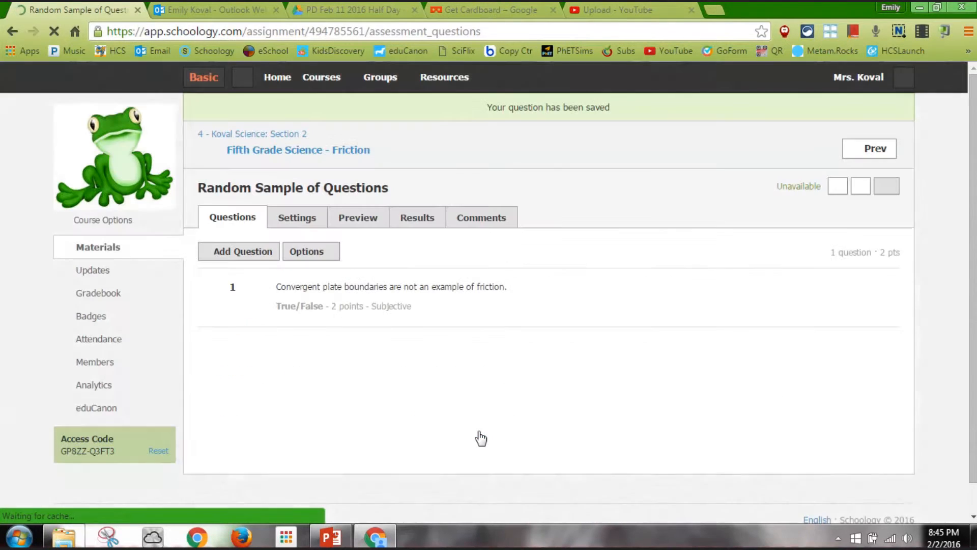
# Step: Add a multiple choice question with the text "What process is not an example of forming a sedimentary rock."
pyautogui.click(233, 253)
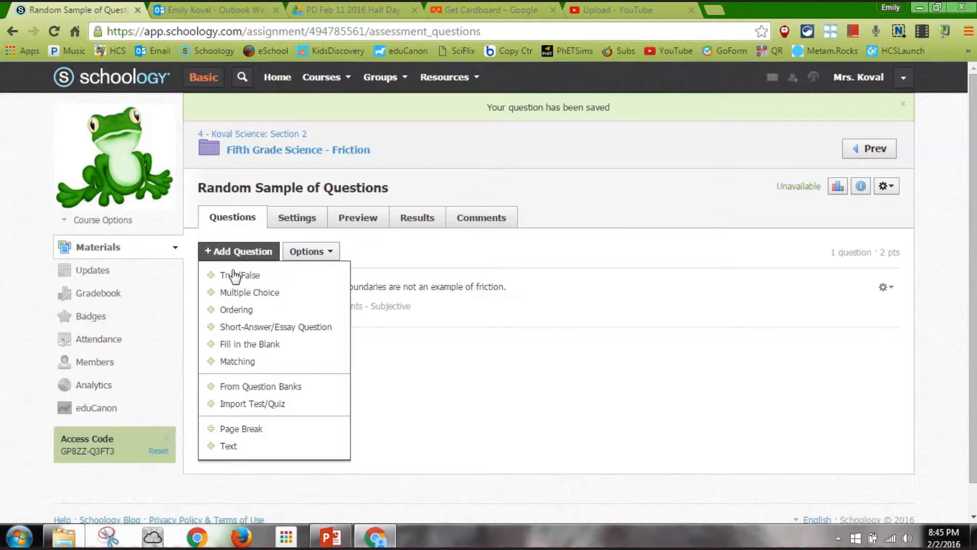
pyautogui.click(240, 293)
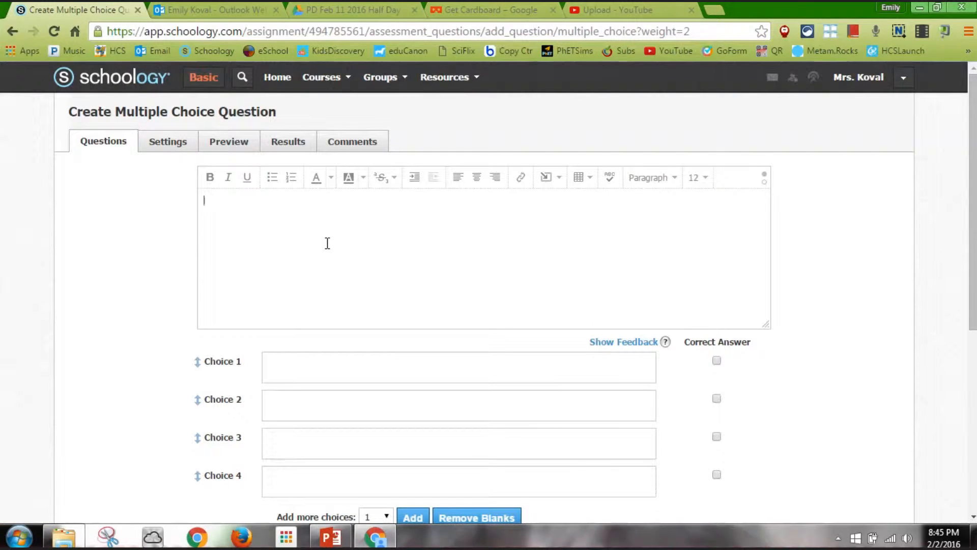
pyautogui.write('What process is not an exam')
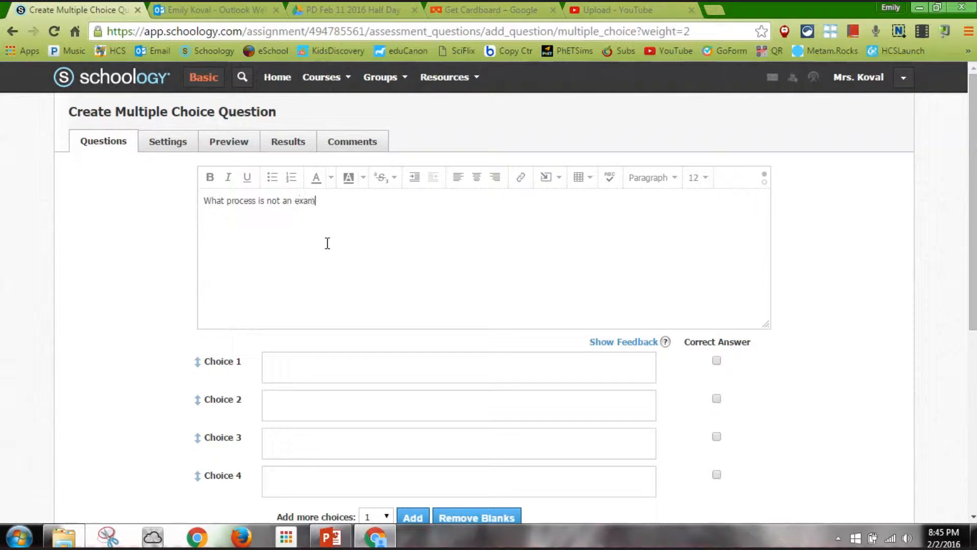
pyautogui.write('ple of forma')
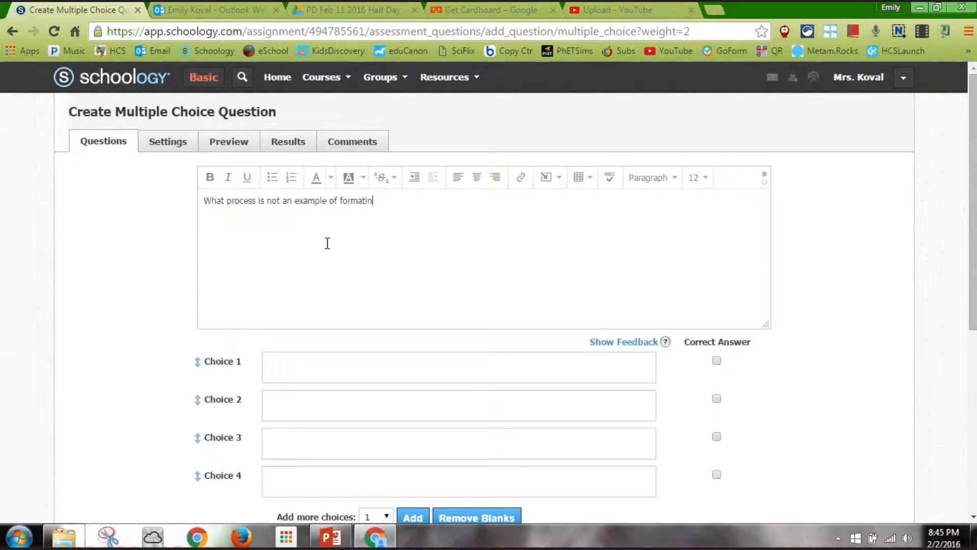
pyautogui.press('BackSpace')
pyautogui.write('ing ')
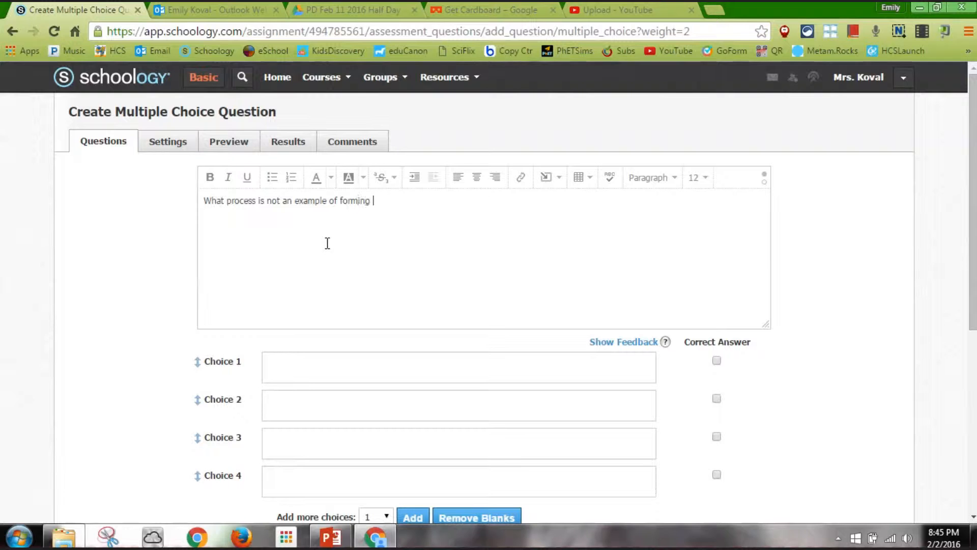
pyautogui.write('a sedimentary rock.')
# Step: Fill in Choices 1 to 4 as solidification, weathering, erosion and deposition, marking solidification as the correct answer
pyautogui.click(312, 361)
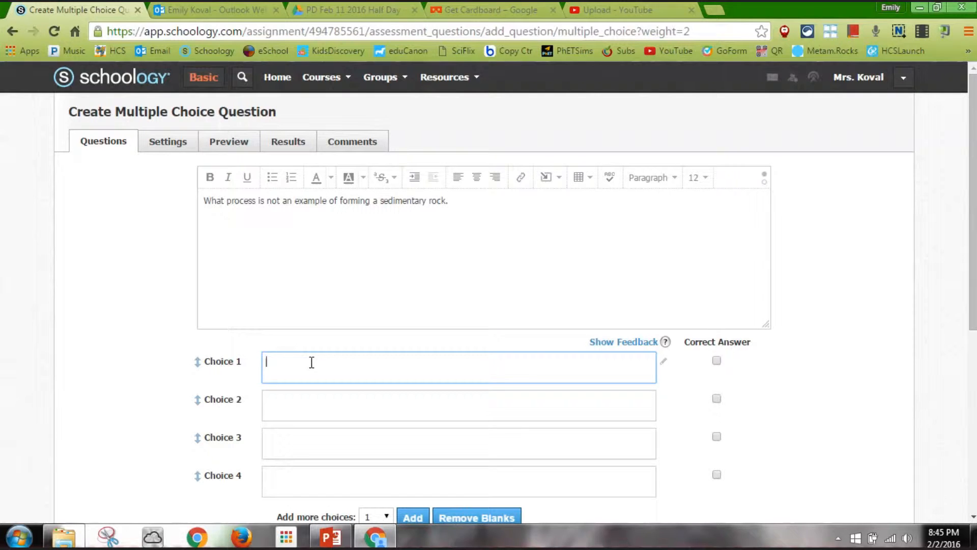
pyautogui.write('solidification')
pyautogui.click(305, 397)
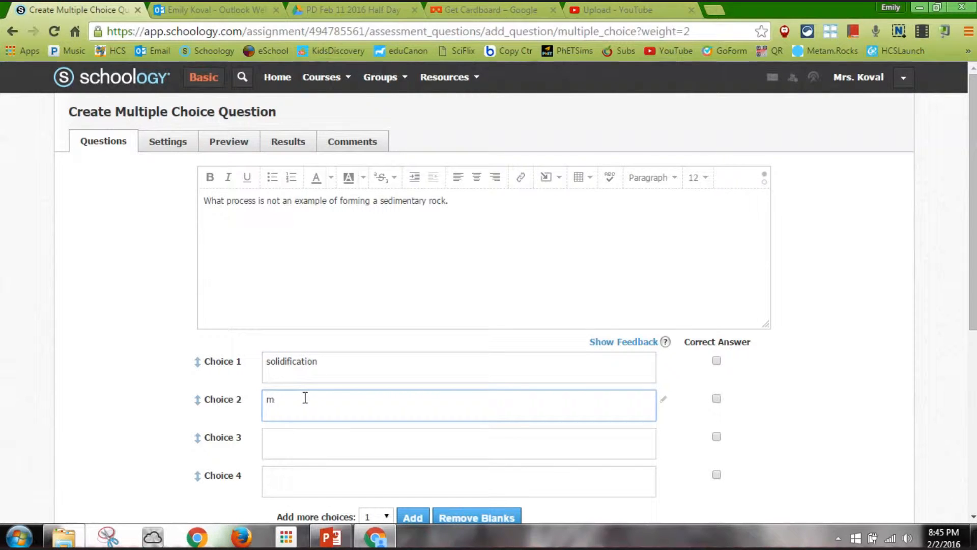
pyautogui.write('weathering')
pyautogui.click(306, 432)
pyautogui.write('erosion')
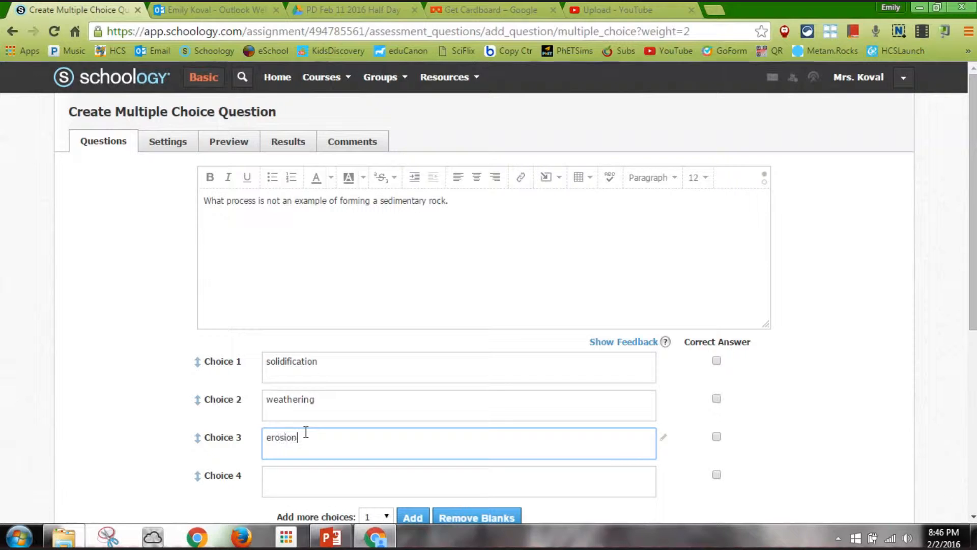
pyautogui.click(302, 482)
pyautogui.write('deposition')
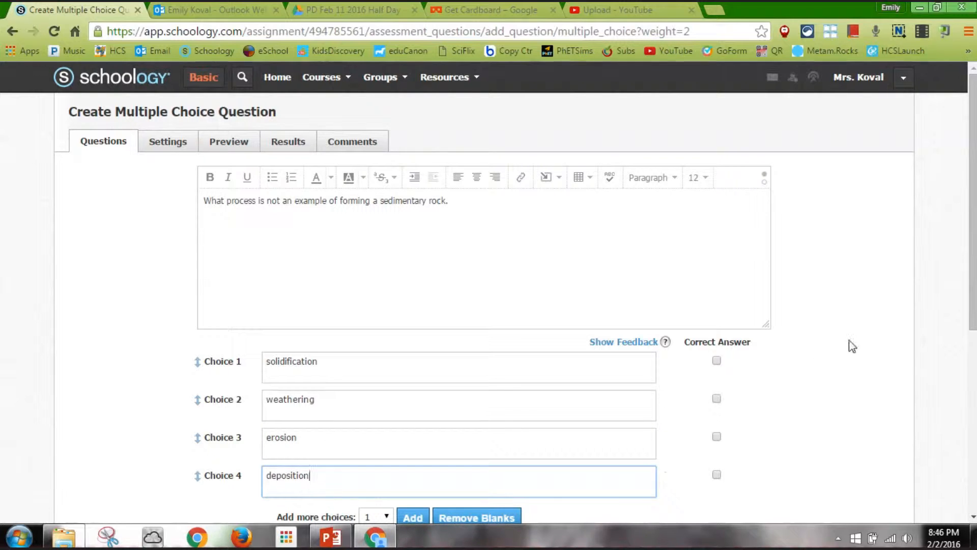
pyautogui.scroll(-1, 972, 288)
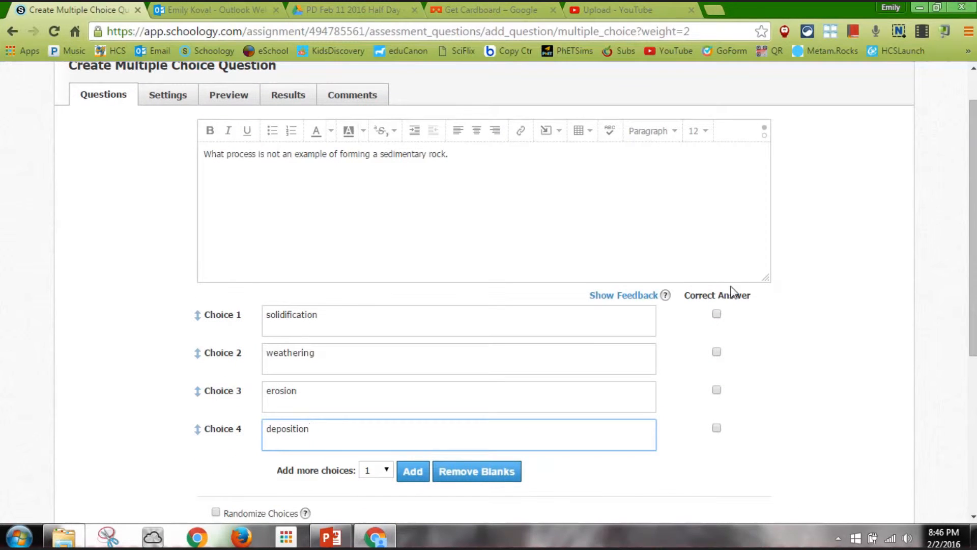
pyautogui.click(716, 314)
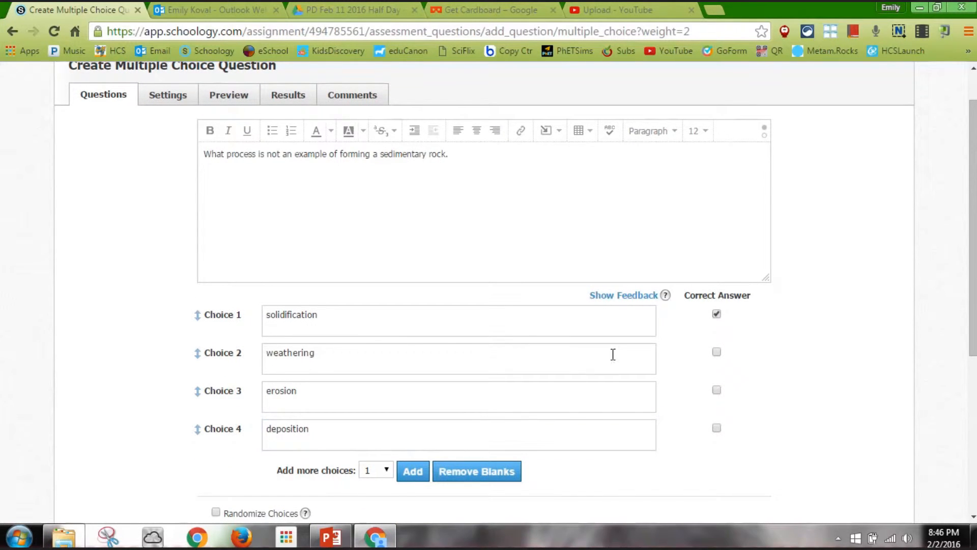
# Step: Add two more choices to the multiple choice question and fill them in as sedimentation and cementation
pyautogui.click(376, 476)
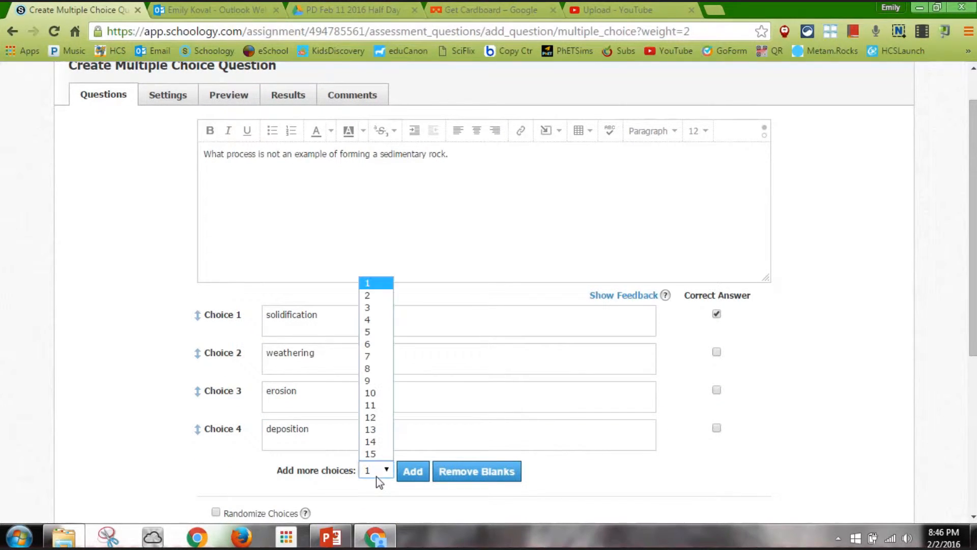
pyautogui.click(383, 300)
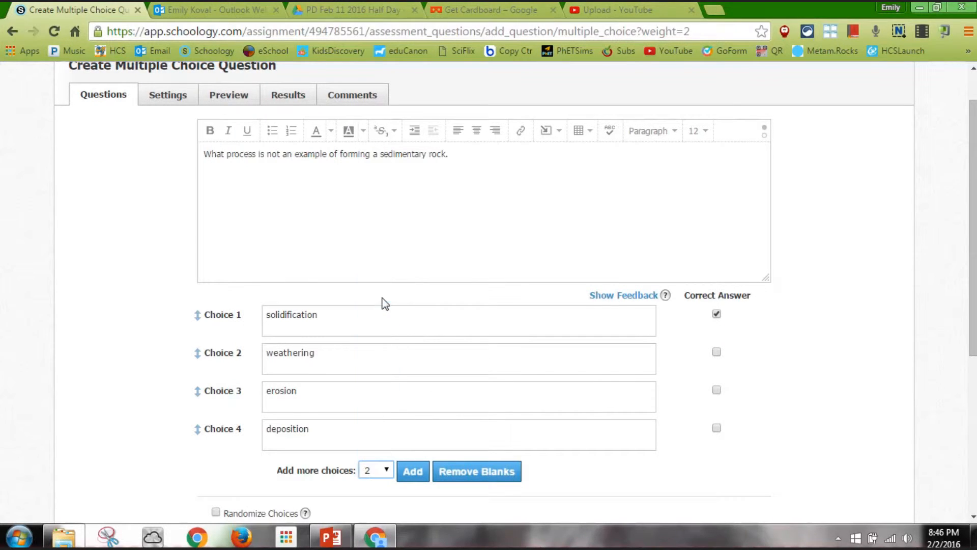
pyautogui.click(415, 472)
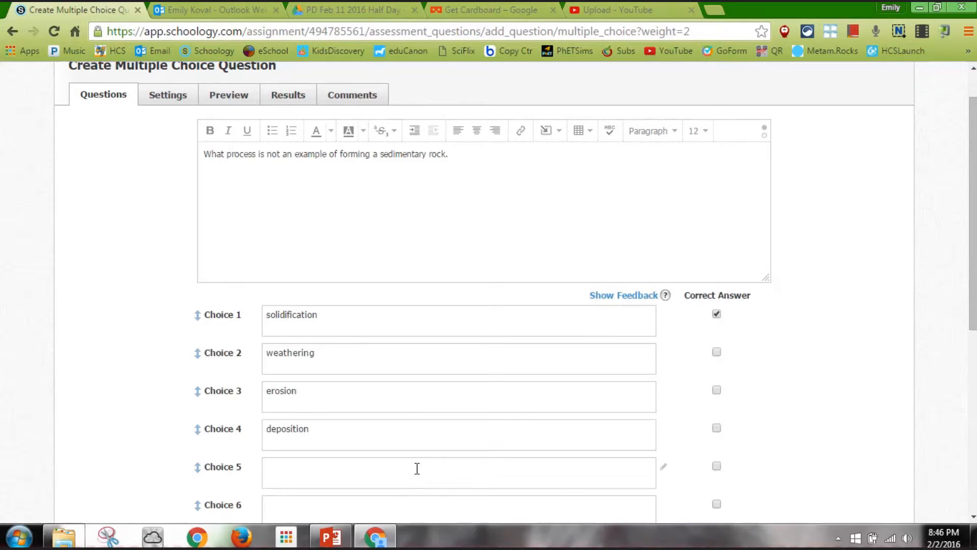
pyautogui.click(374, 466)
pyautogui.write('sedime')
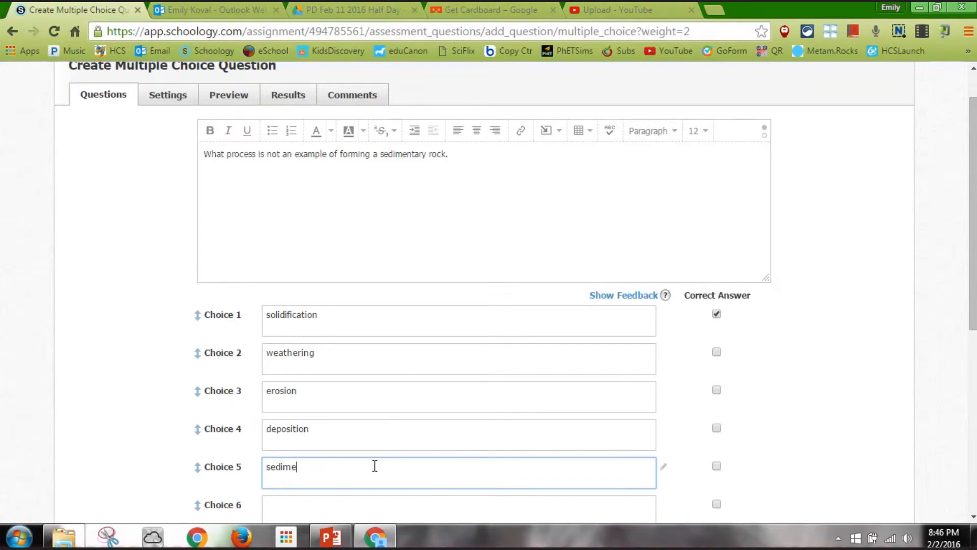
pyautogui.write('ntation')
pyautogui.click(351, 504)
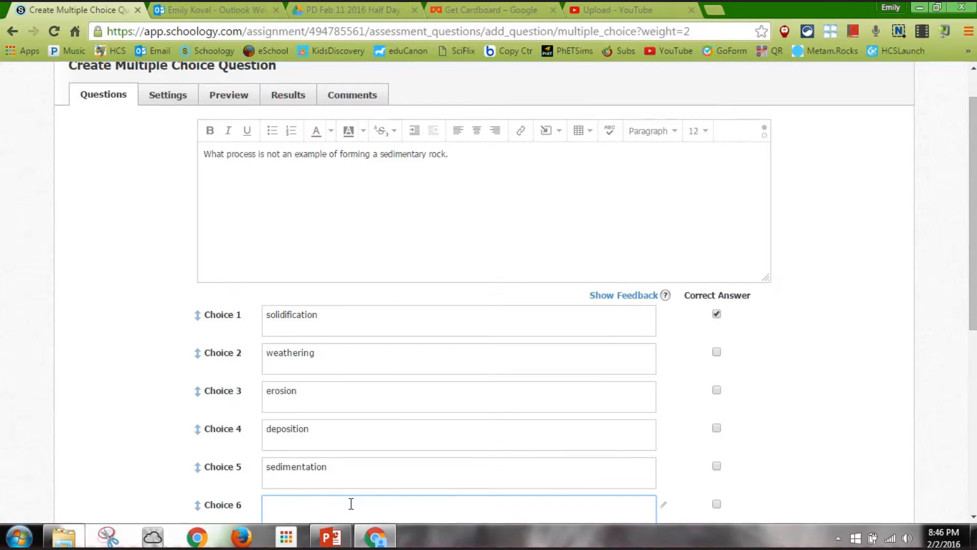
pyautogui.write('cementation')
# Step: Randomize the choices of the multiple choice question, set its grading to 1 point and create it
pyautogui.moveTo(973, 237); pyautogui.dragTo(919, 355)
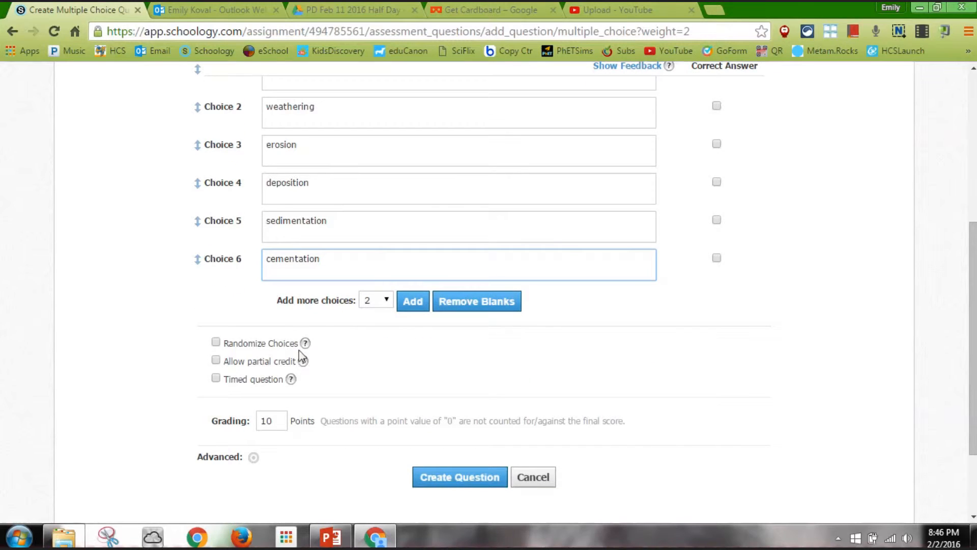
pyautogui.click(218, 340)
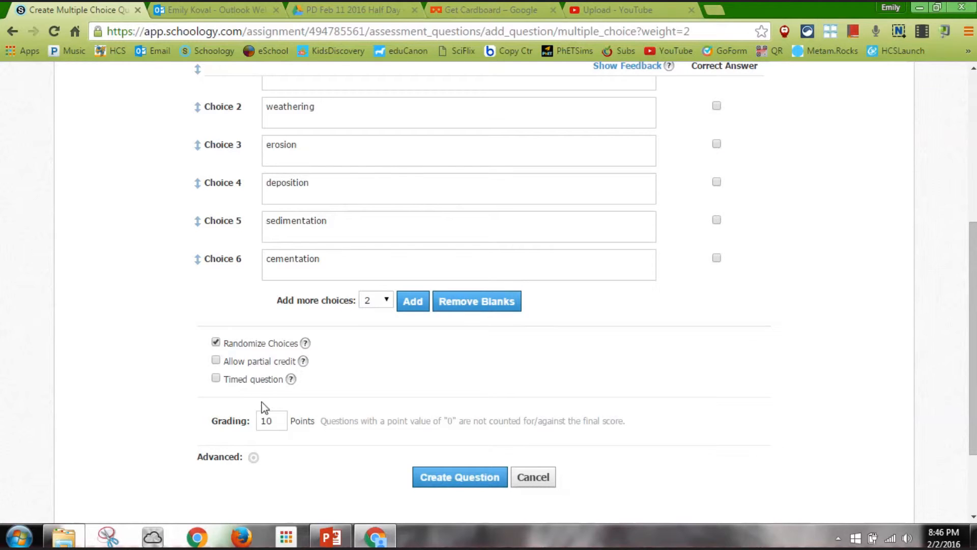
pyautogui.click(277, 423)
pyautogui.moveTo(277, 425); pyautogui.dragTo(220, 424)
pyautogui.click(220, 424)
pyautogui.press('BackSpace')
pyautogui.click(445, 481)
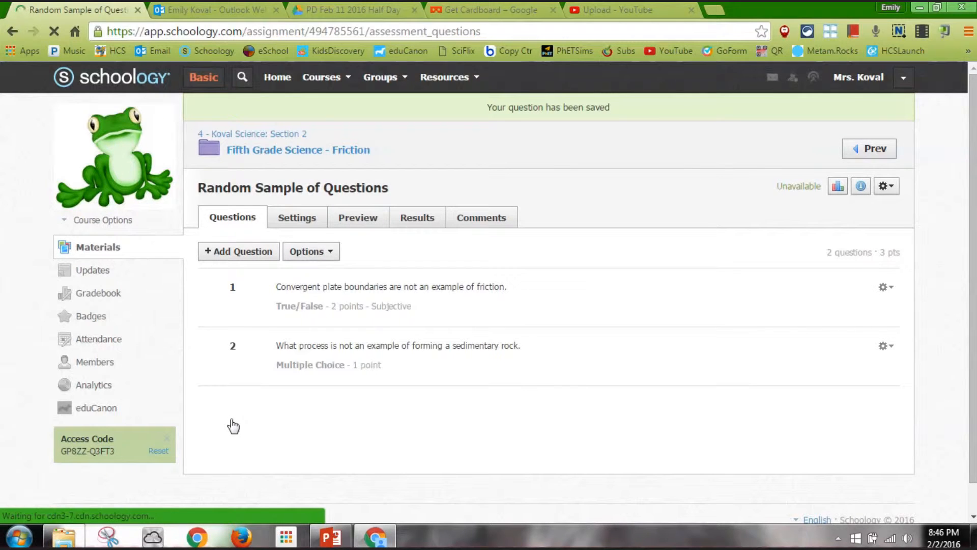
# Step: Add an ordering question with the text "What is the order of operations?"
pyautogui.click(265, 252)
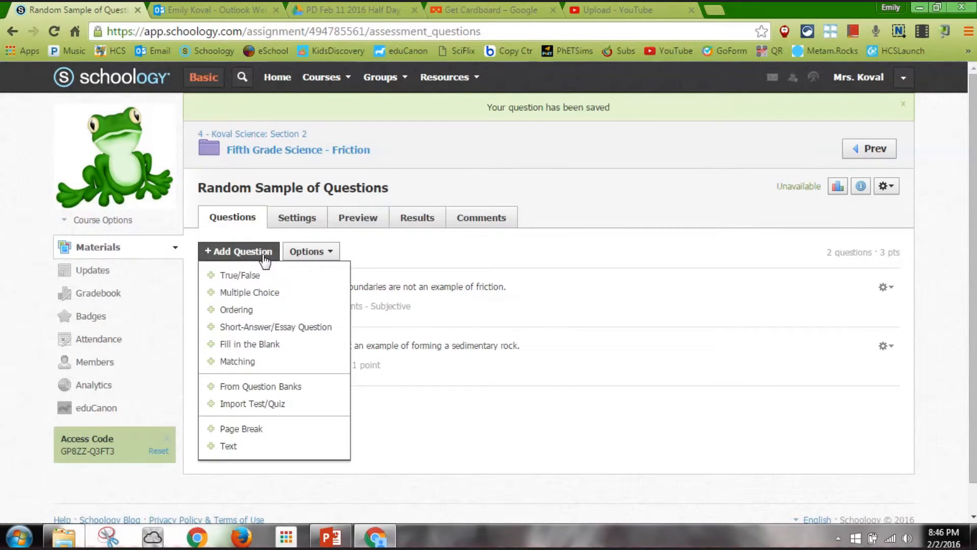
pyautogui.click(258, 309)
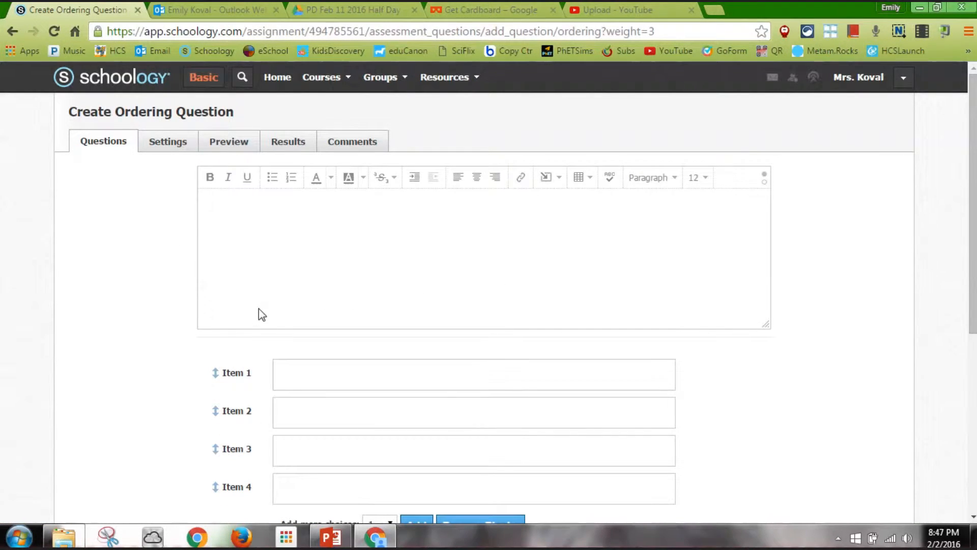
pyautogui.click(302, 276)
pyautogui.write('What is the order of operations?')
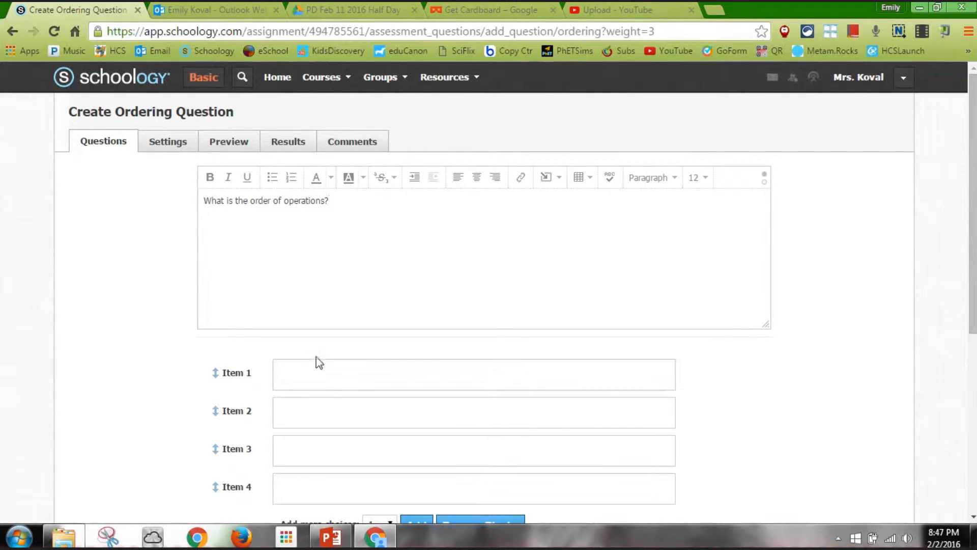
# Step: Fill in Item 1 as Parenthesis and Item 2 as Exponents for the ordering question
pyautogui.click(345, 371)
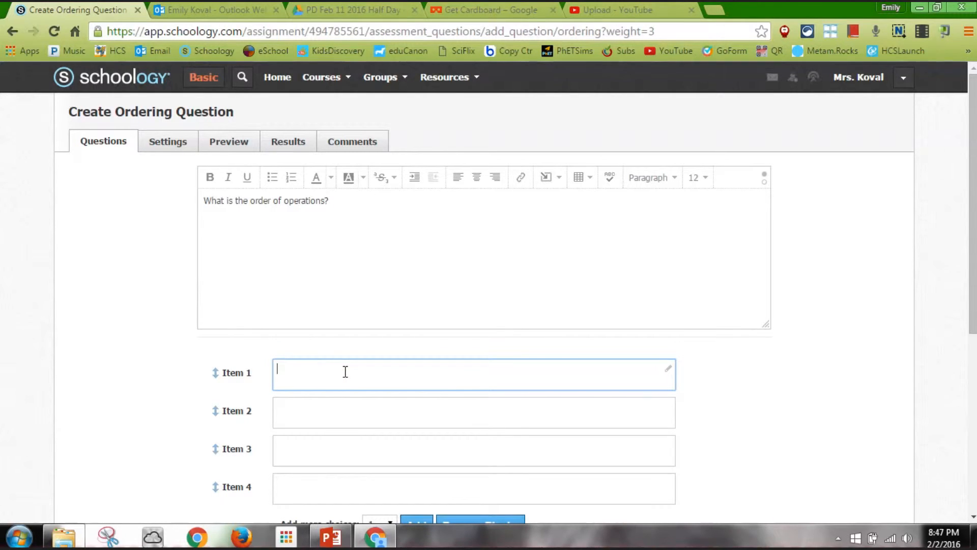
pyautogui.write('Parenthesis')
pyautogui.click(341, 418)
pyautogui.write('Exp')
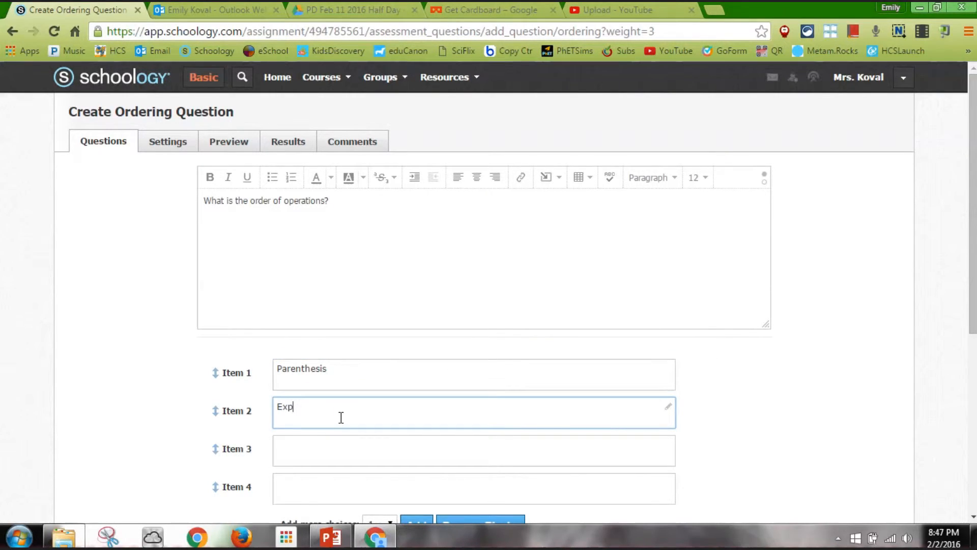
pyautogui.write('onents')
# Step: Fill in Item 3 as Multiplication and Item 4 as Division for the ordering question
pyautogui.click(331, 457)
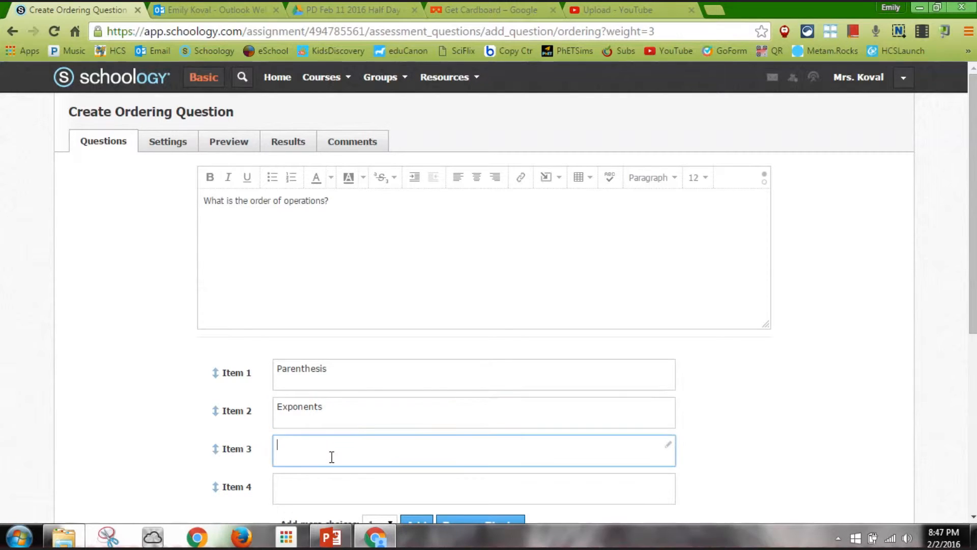
pyautogui.write('Mulitp')
pyautogui.press('BackSpace')
pyautogui.press('BackSpace')
pyautogui.write('ti')
pyautogui.write('[l')
pyautogui.press('BackSpace')
pyautogui.write('iplication')
pyautogui.click(319, 493)
pyautogui.write('Divisiio')
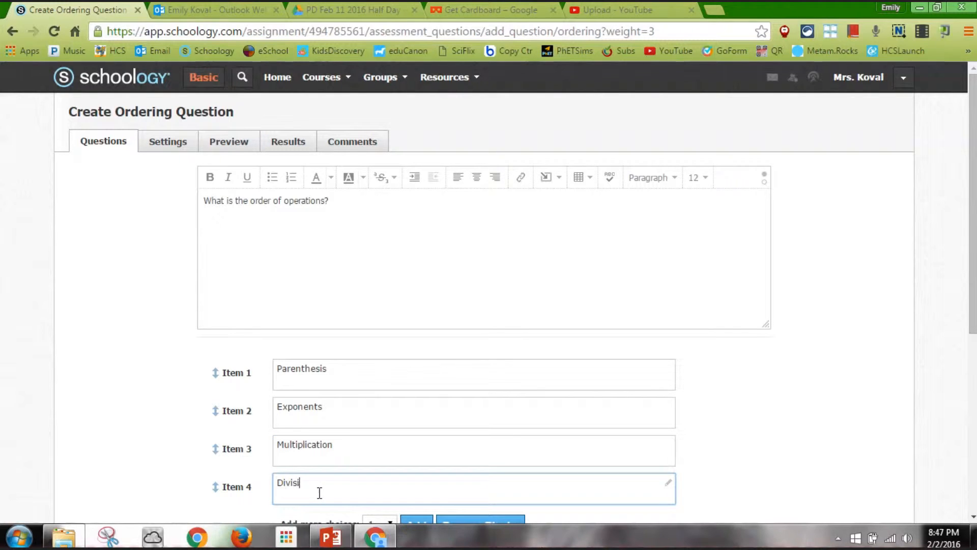
pyautogui.press('BackSpace')
pyautogui.press('BackSpace')
pyautogui.write('on')
# Step: Add two more items to the ordering question and fill them in as Addition and Subtraction
pyautogui.scroll(-4, 967, 251)
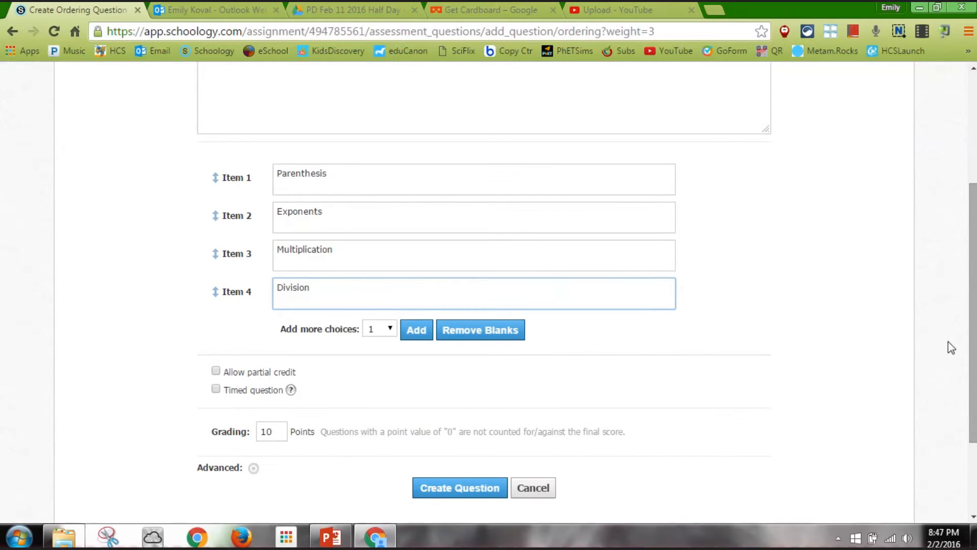
pyautogui.click(390, 331)
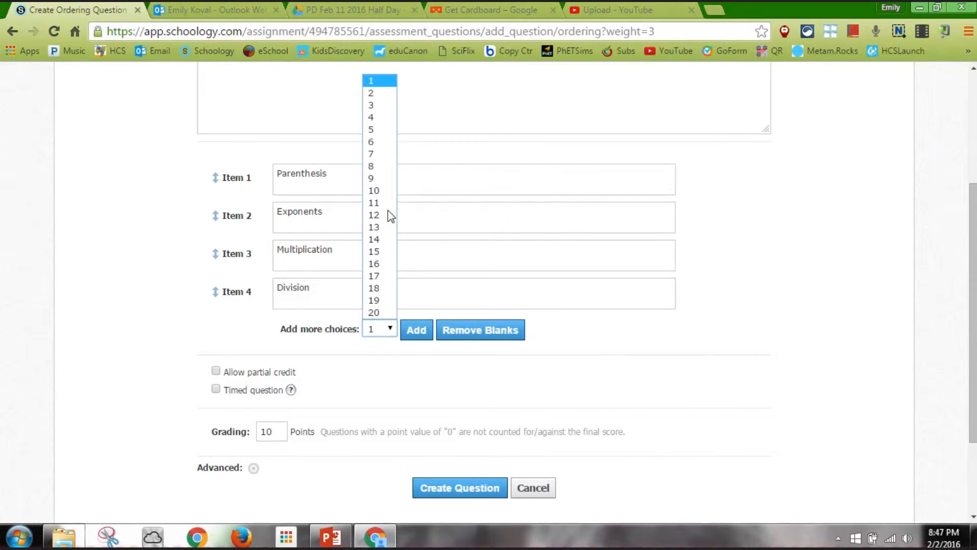
pyautogui.click(384, 94)
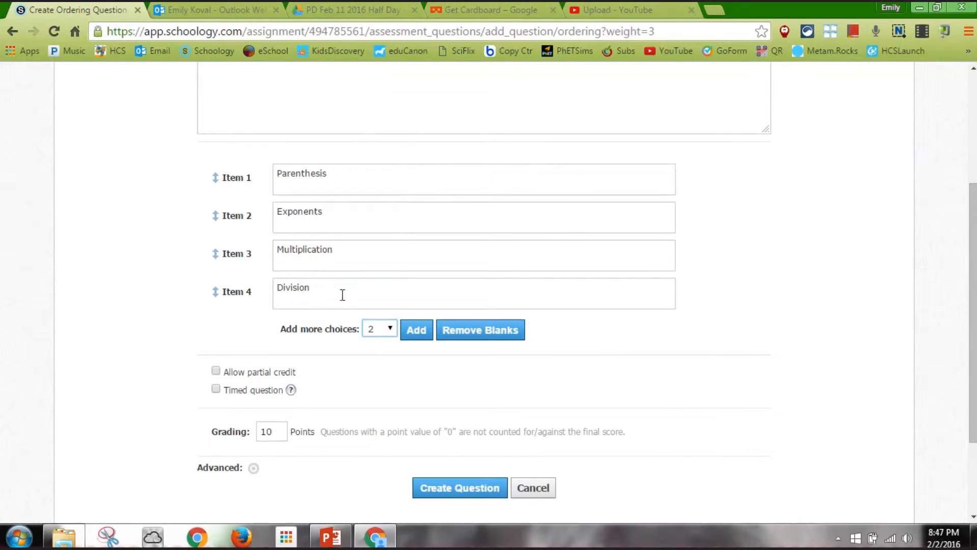
pyautogui.click(418, 334)
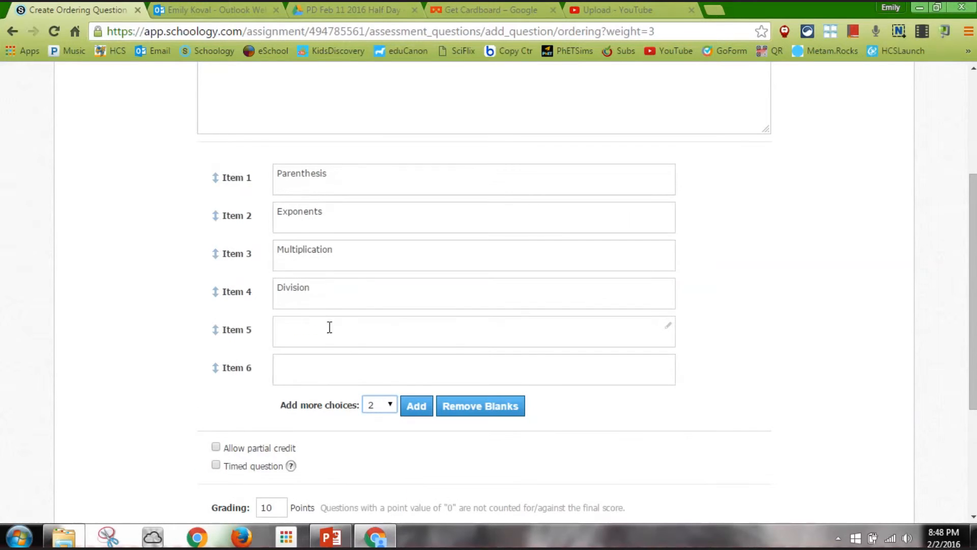
pyautogui.click(313, 331)
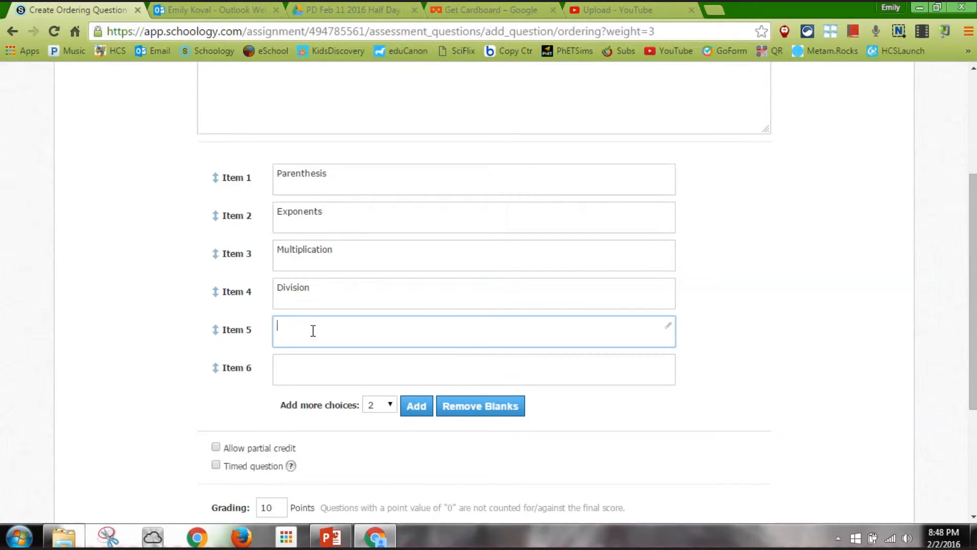
pyautogui.write('Addition')
pyautogui.click(311, 371)
pyautogui.write('Subtr')
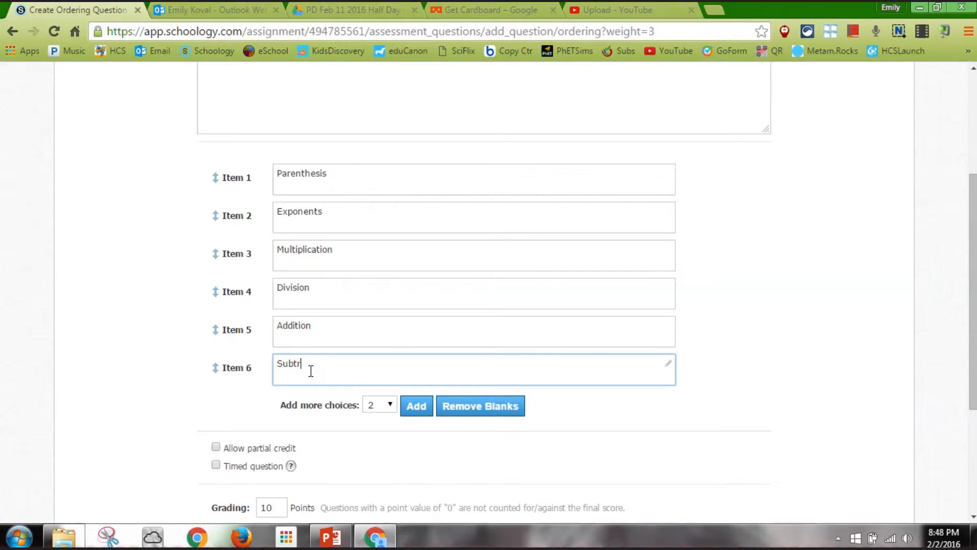
pyautogui.write('act')
pyautogui.press('BackSpace')
pyautogui.write('ction')
pyautogui.moveTo(217, 374)
pyautogui.mouseDown()
pyautogui.moveTo(222, 298)
pyautogui.moveTo(216, 378)
pyautogui.mouseUp()
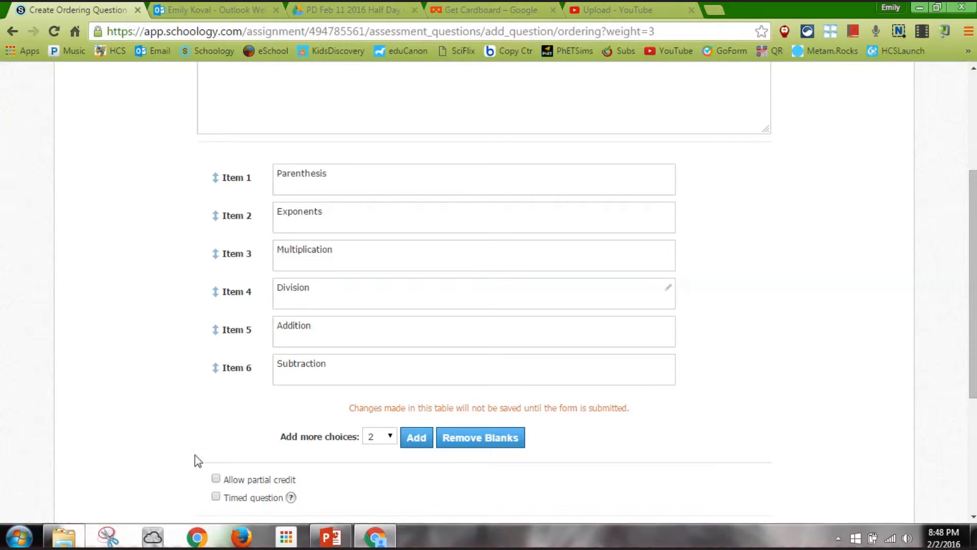
# Step: Allow partial credit for the ordering question
pyautogui.moveTo(974, 315); pyautogui.dragTo(975, 401)
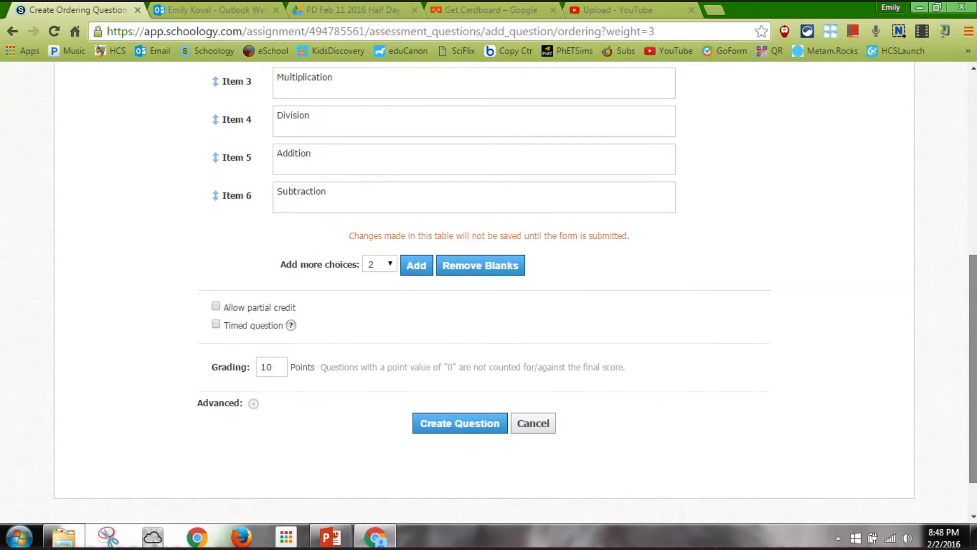
pyautogui.click(222, 308)
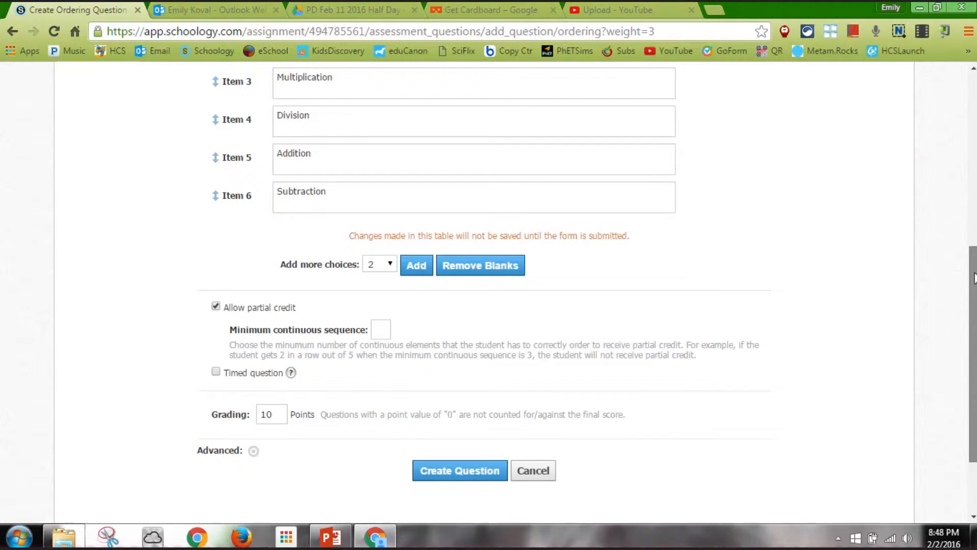
pyautogui.moveTo(974, 278)
pyautogui.mouseDown()
pyautogui.moveTo(975, 216)
pyautogui.moveTo(974, 259)
pyautogui.mouseUp()
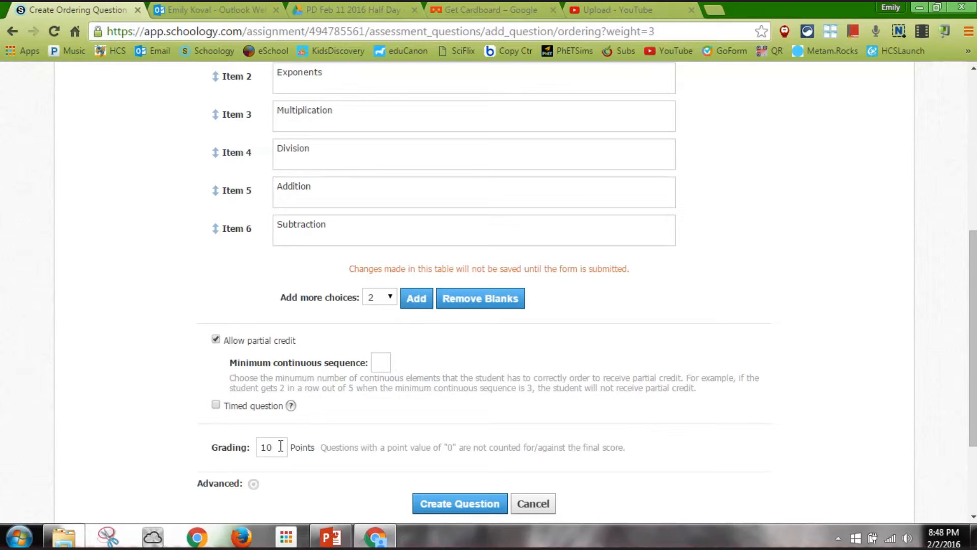
pyautogui.moveTo(280, 446); pyautogui.dragTo(171, 454)
pyautogui.click(173, 460)
pyautogui.click(373, 361)
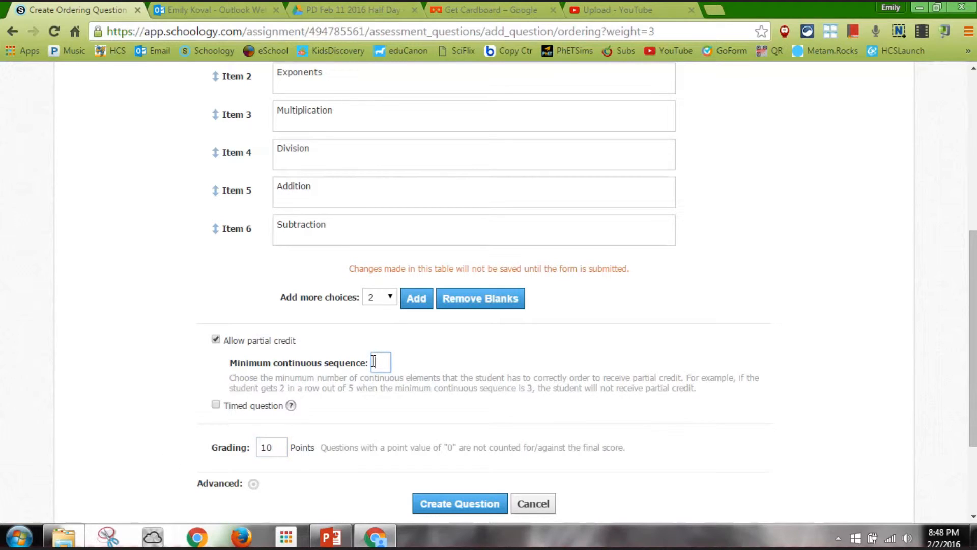
pyautogui.click(444, 373)
# Step: Set the ordering question's grading to 6 points and create the question
pyautogui.click(287, 452)
pyautogui.press('BackSpace')
pyautogui.press('BackSpace')
pyautogui.write('6')
pyautogui.click(387, 356)
pyautogui.click(387, 357)
pyautogui.click(396, 383)
pyautogui.click(467, 505)
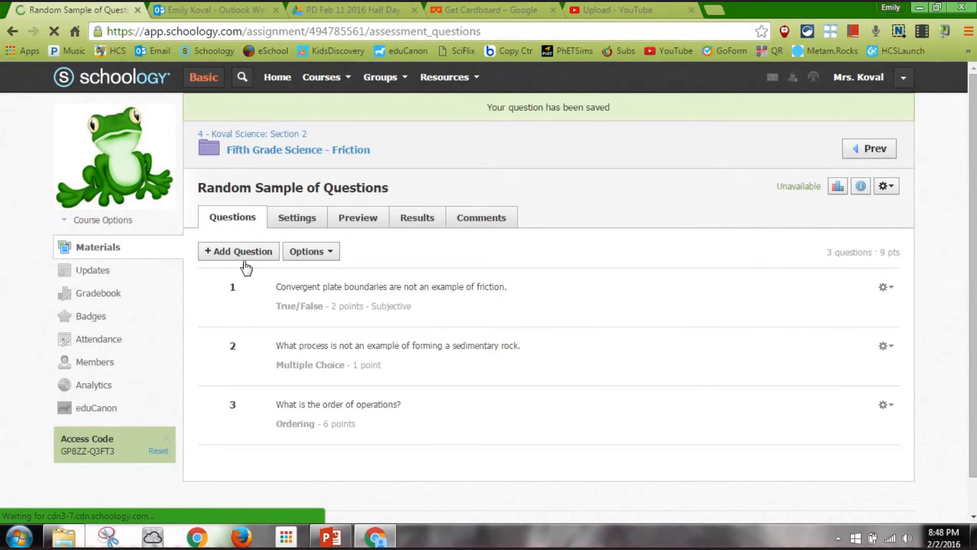
# Step: Add a short-answer/essay question with the text "Compare and contrast transform fault boundaries and divergent plate boundaries"
pyautogui.click(251, 260)
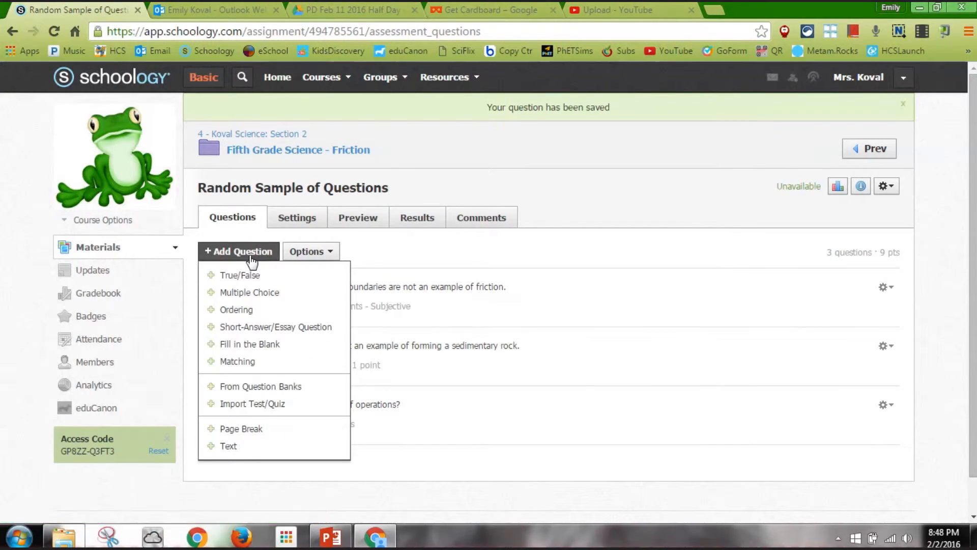
pyautogui.click(264, 330)
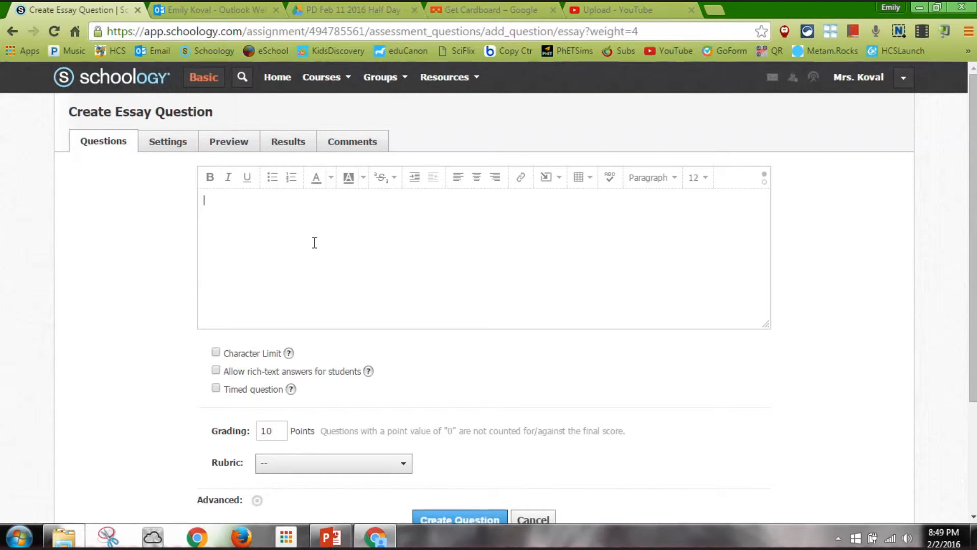
pyautogui.write('Comapre and')
pyautogui.press('BackSpace')
pyautogui.press('BackSpace')
pyautogui.press('BackSpace')
pyautogui.press('BackSpace')
pyautogui.press('BackSpace')
pyautogui.write('pare and contrast')
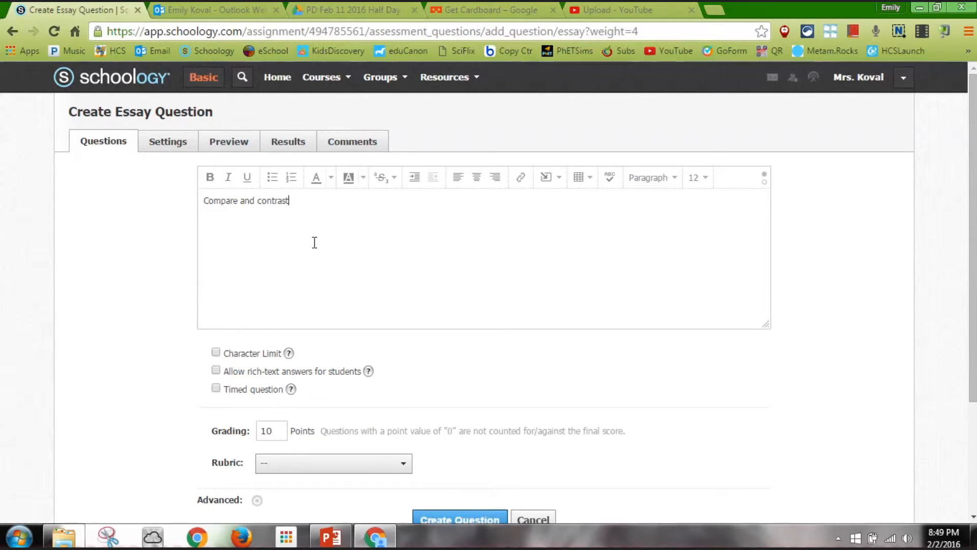
pyautogui.write(' trasn')
pyautogui.press('BackSpace')
pyautogui.press('BackSpace')
pyautogui.write('nsform fault boundaries ')
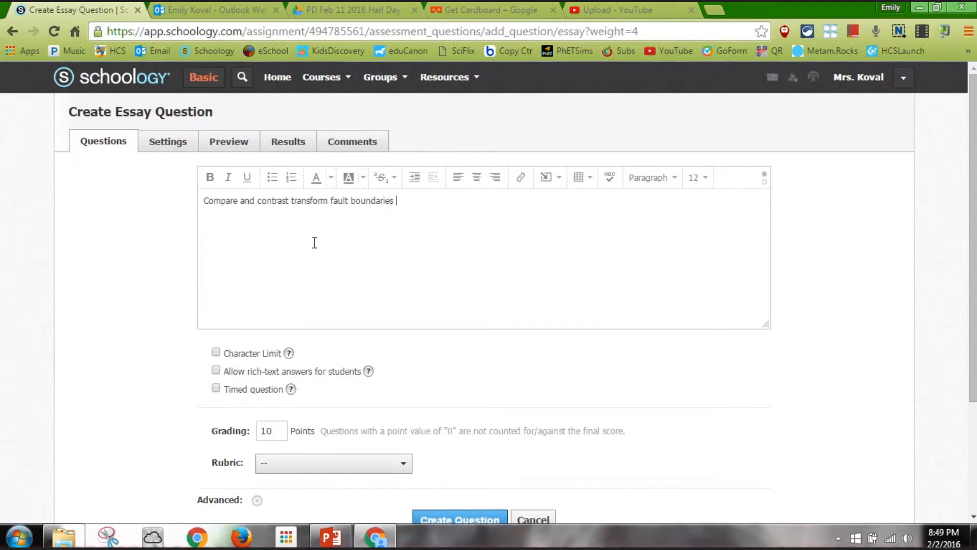
pyautogui.write('and divergent plate boundarie')
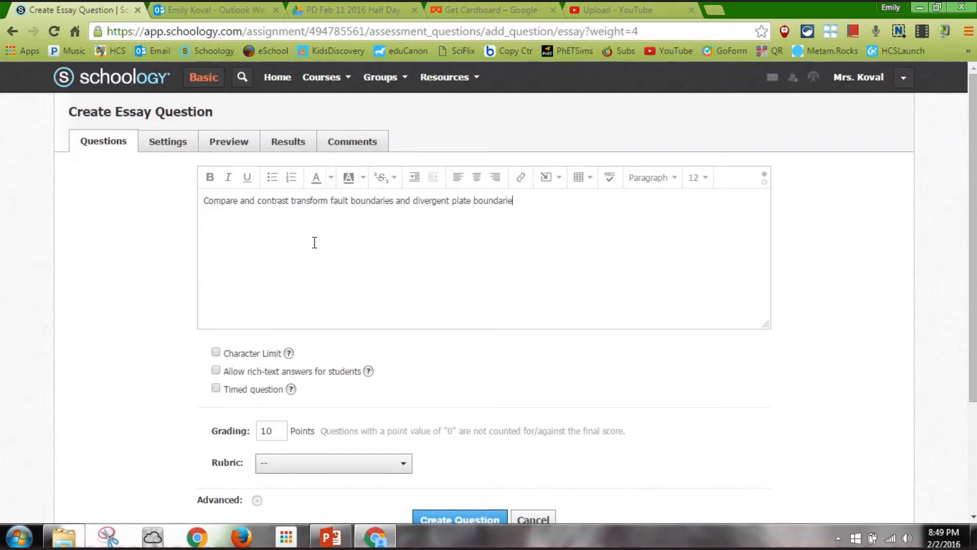
# Step: Complete the essay question's text with "Be sure to use evidence from the text in your explanation. (CEEE format)"
pyautogui.write('s. Be sure to use eviden')
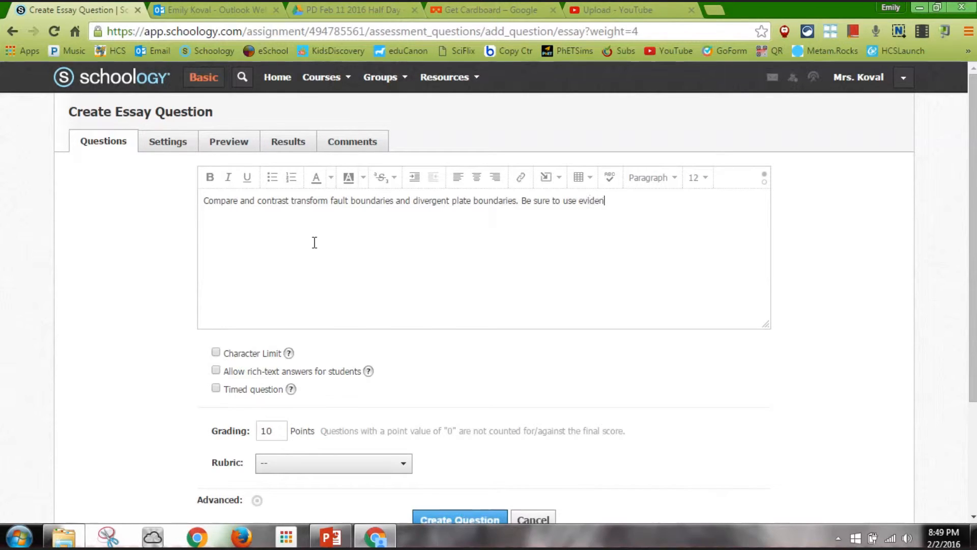
pyautogui.write('ce from the text in your exp')
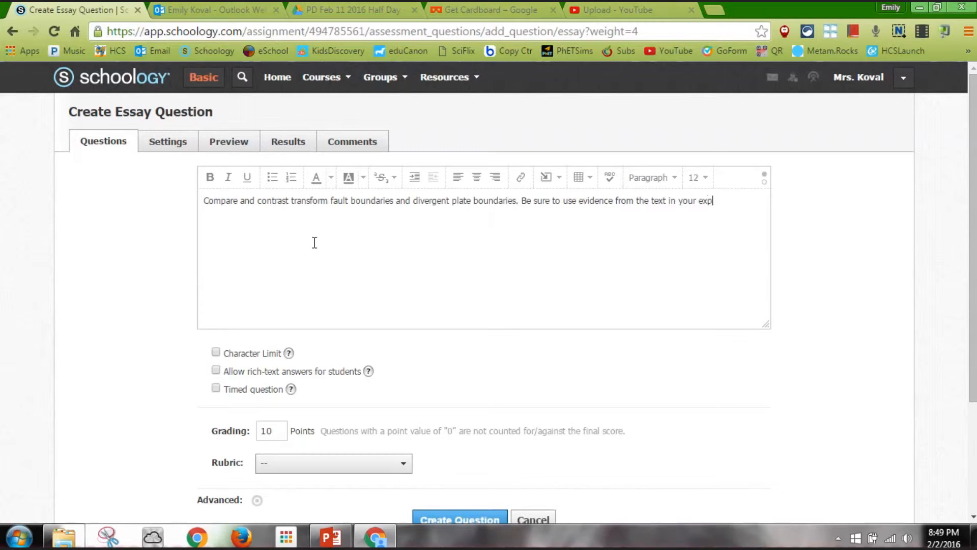
pyautogui.write('lanation. (CEEE formation')
pyautogui.press('BackSpace')
pyautogui.press('BackSpace')
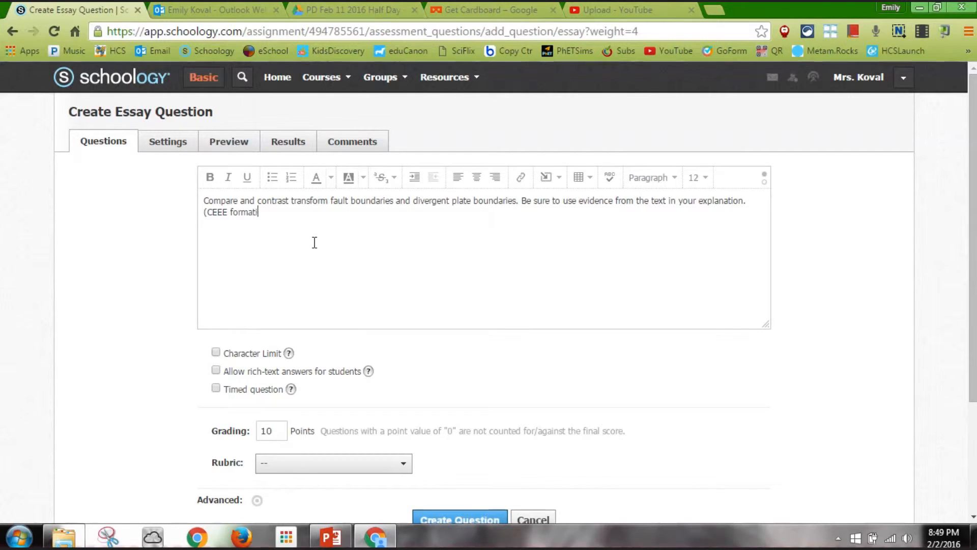
pyautogui.write(')')
# Step: Set the essay question's grading to 4 points and create the question
pyautogui.click(284, 436)
pyautogui.write('4')
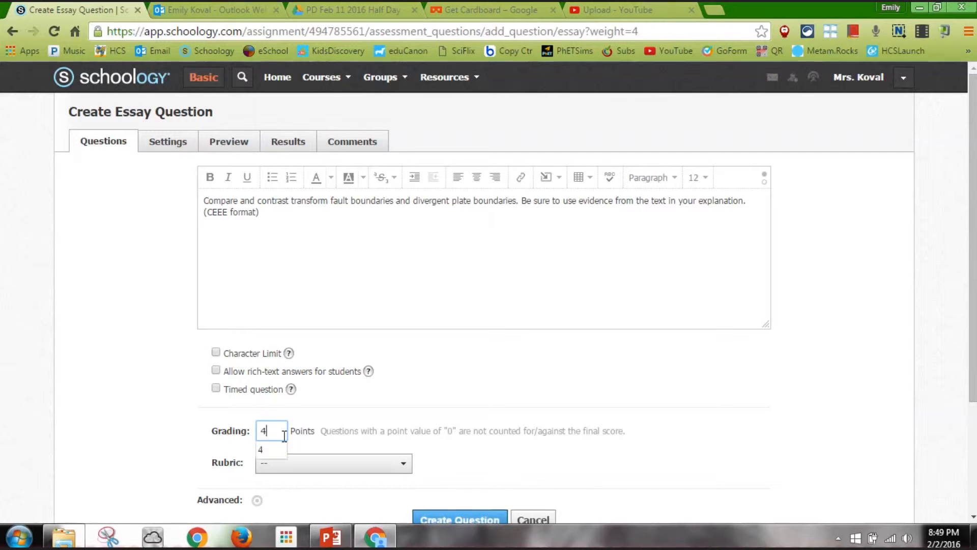
pyautogui.click(346, 422)
pyautogui.click(458, 517)
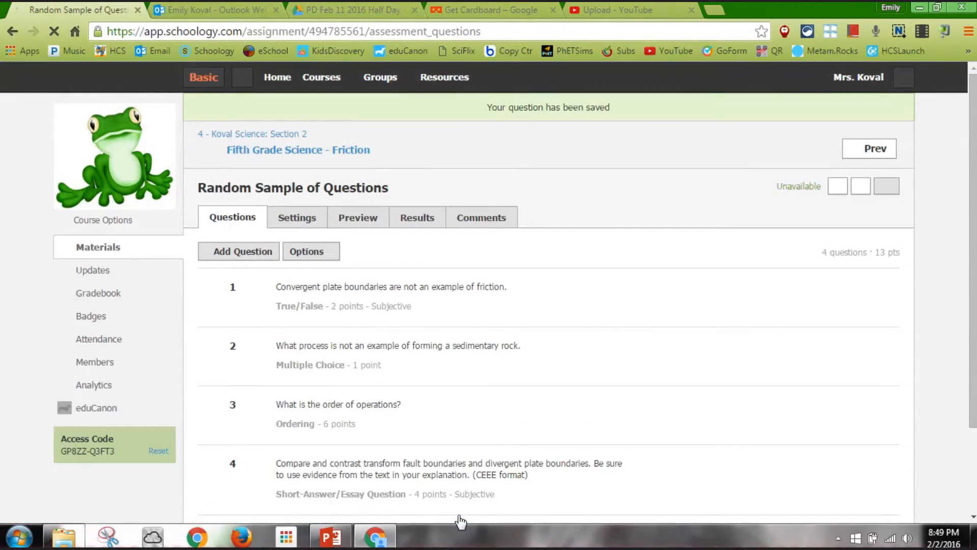
# Step: Add a fill-in-the-blank question with the text "_ is the motion the Earth takes around the Sun."
pyautogui.click(249, 256)
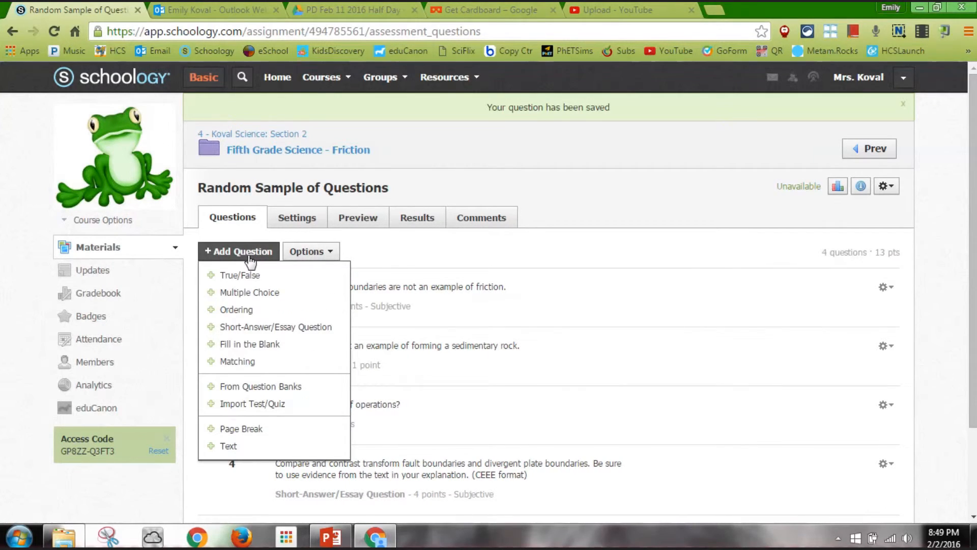
pyautogui.click(252, 344)
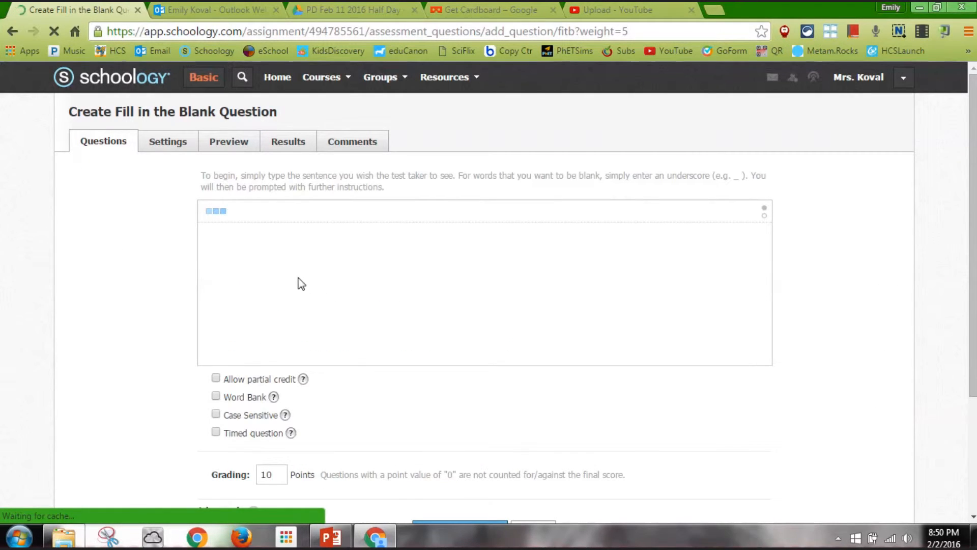
pyautogui.click(300, 277)
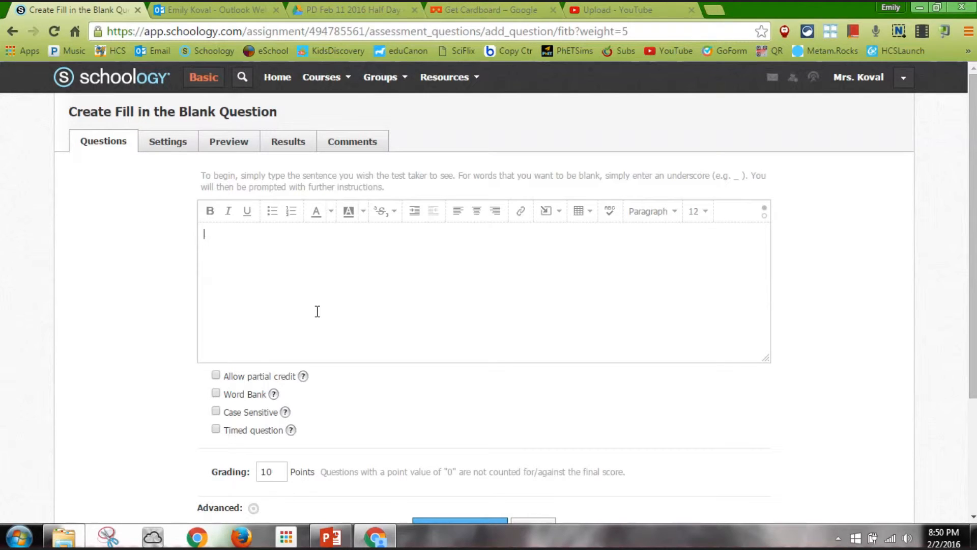
pyautogui.write('_ is the motion ')
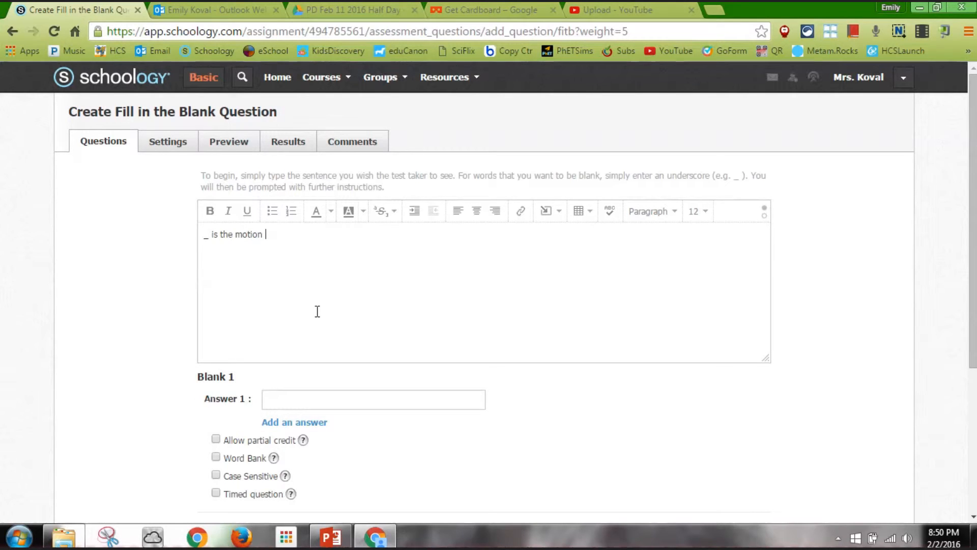
pyautogui.write('the Earth takes around the Sun.')
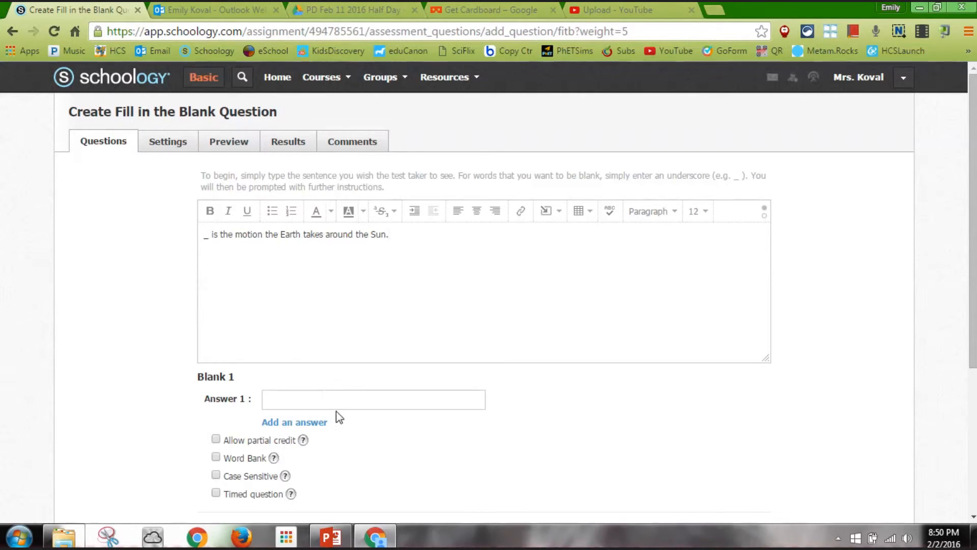
# Step: Enter "revolution" as the answer for Blank 1 and set the question's grading to 1 point
pyautogui.click(360, 404)
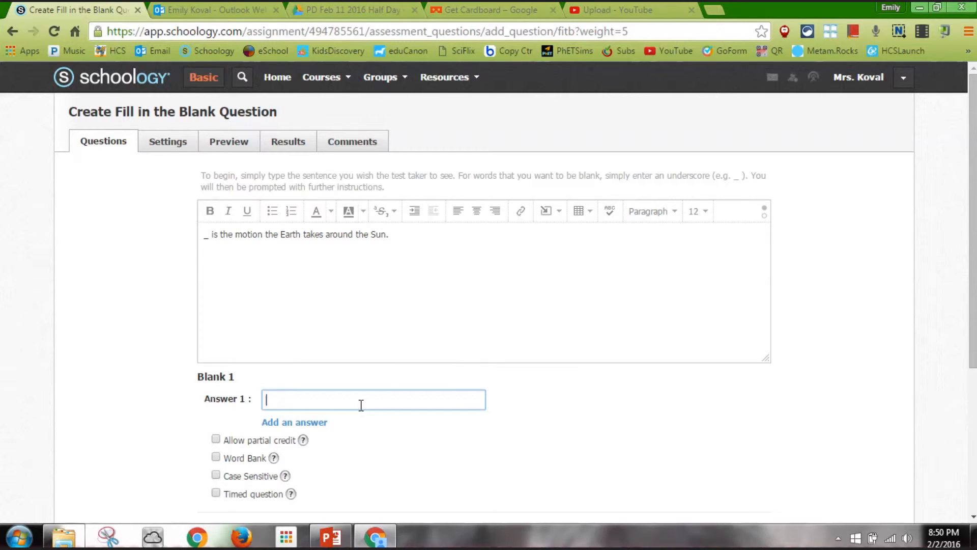
pyautogui.write('revo')
pyautogui.write('lution')
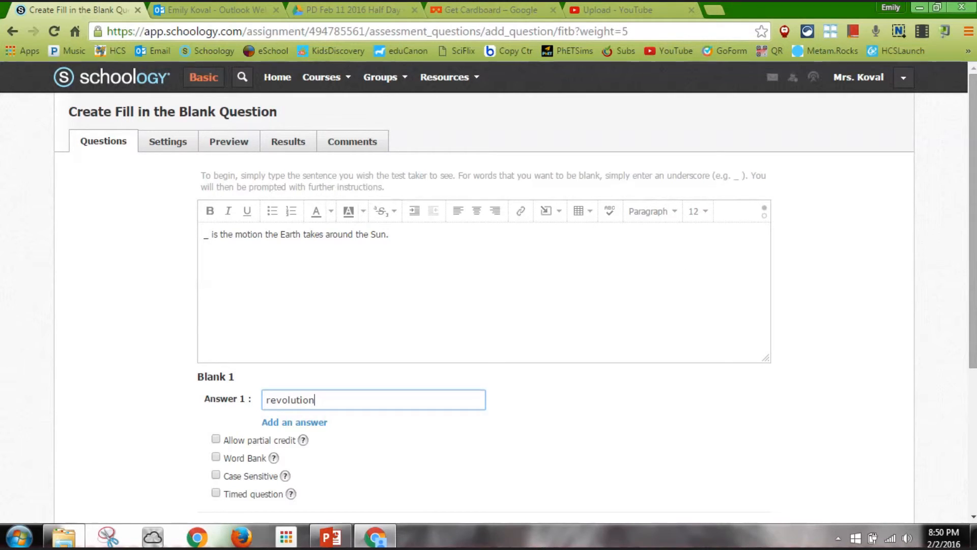
pyautogui.moveTo(973, 229); pyautogui.dragTo(973, 291)
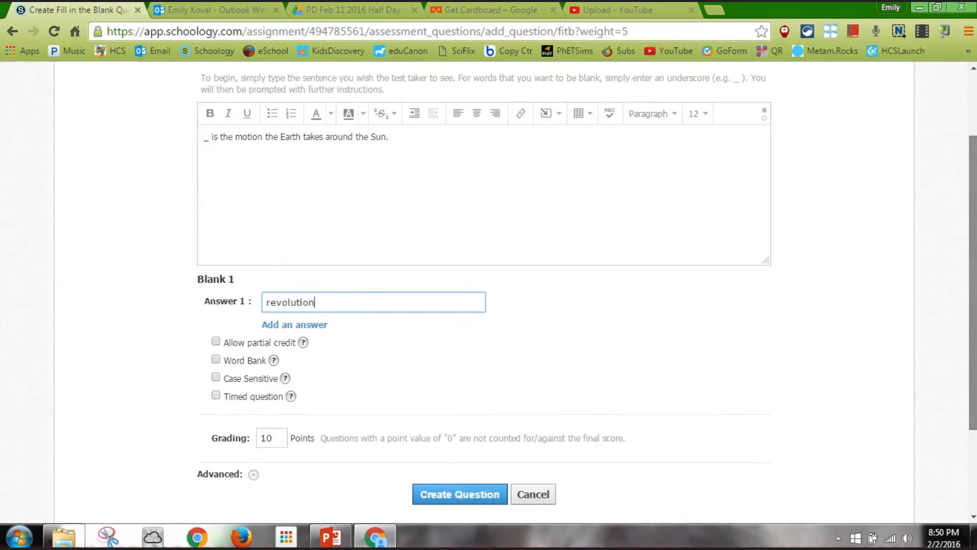
pyautogui.click(277, 436)
pyautogui.press('BackSpace')
pyautogui.press('BackSpace')
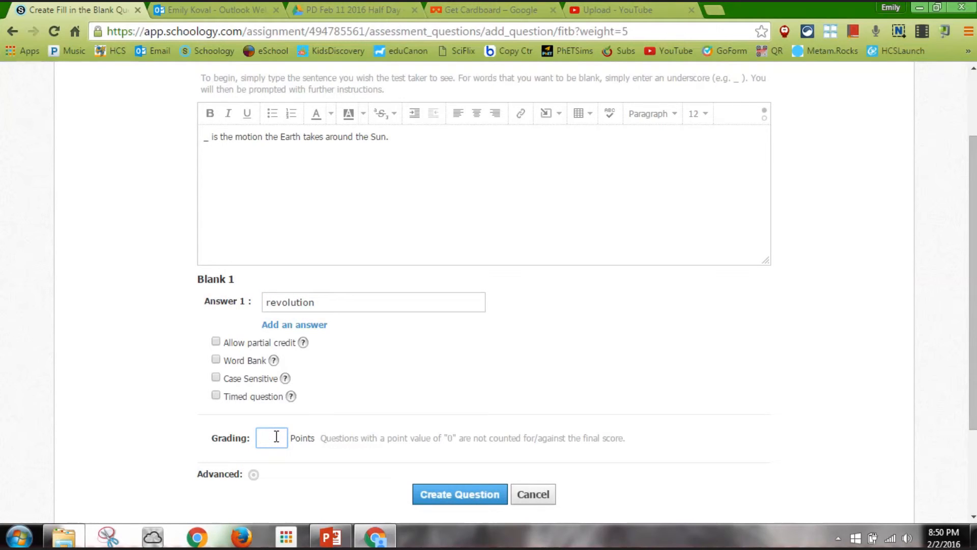
pyautogui.write('1')
# Step: Enable the word bank with the filler words orbit, rotation and axis, and create the fill-in-the-blank question
pyautogui.click(216, 360)
pyautogui.click(242, 400)
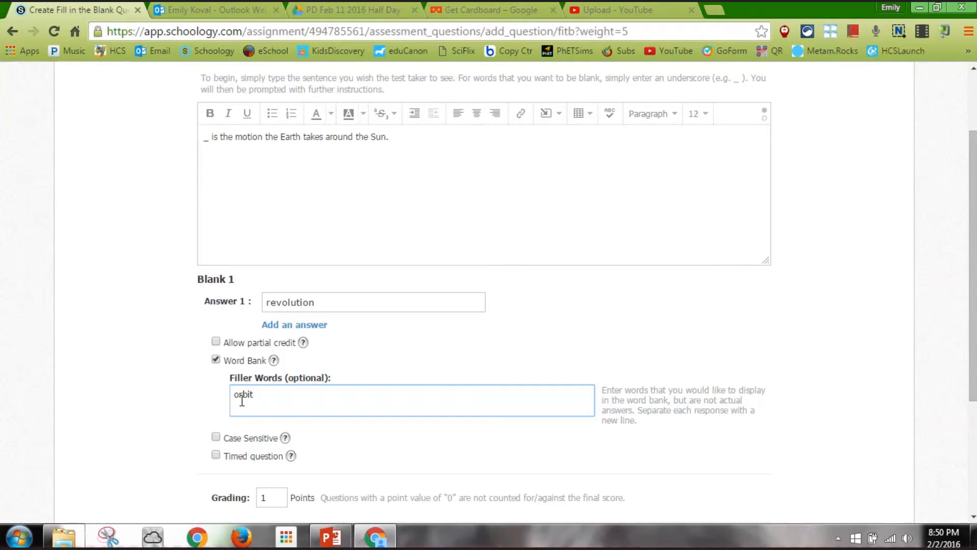
pyautogui.press('Return')
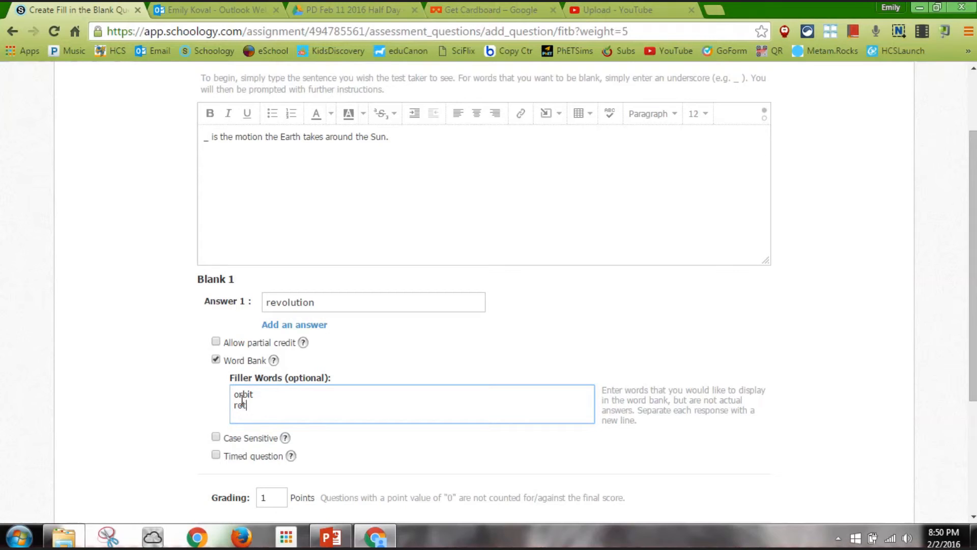
pyautogui.write('rotation')
pyautogui.press('Return')
pyautogui.write('a')
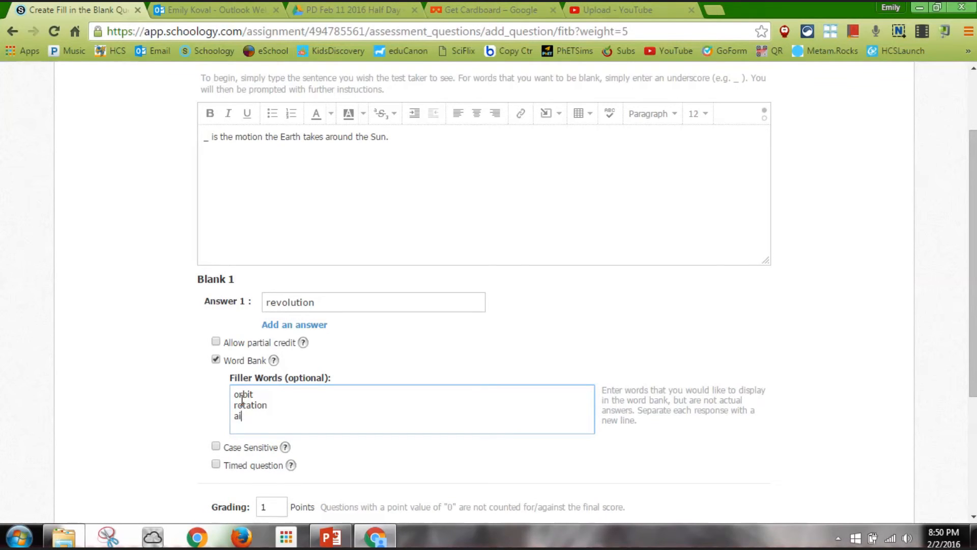
pyautogui.write('xis')
pyautogui.press('Return')
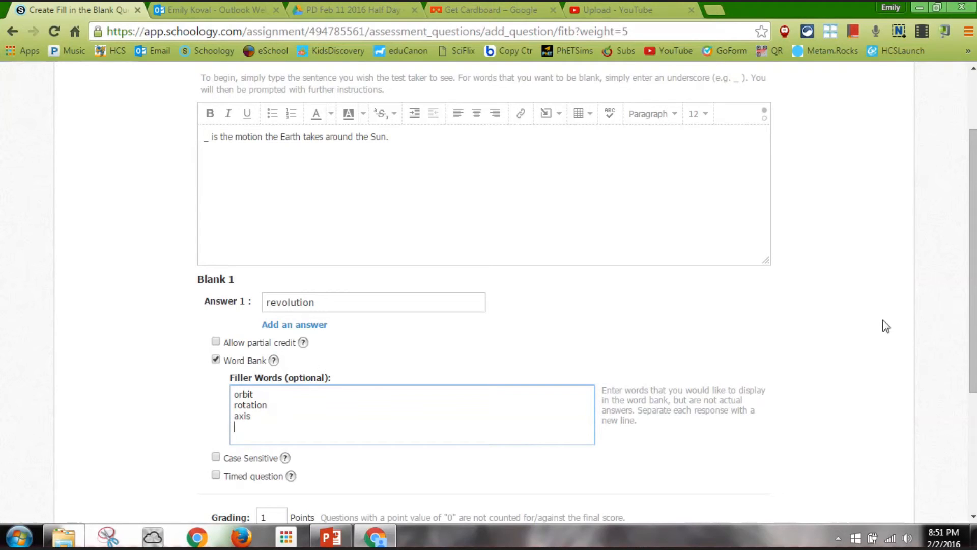
pyautogui.moveTo(973, 318); pyautogui.dragTo(973, 418)
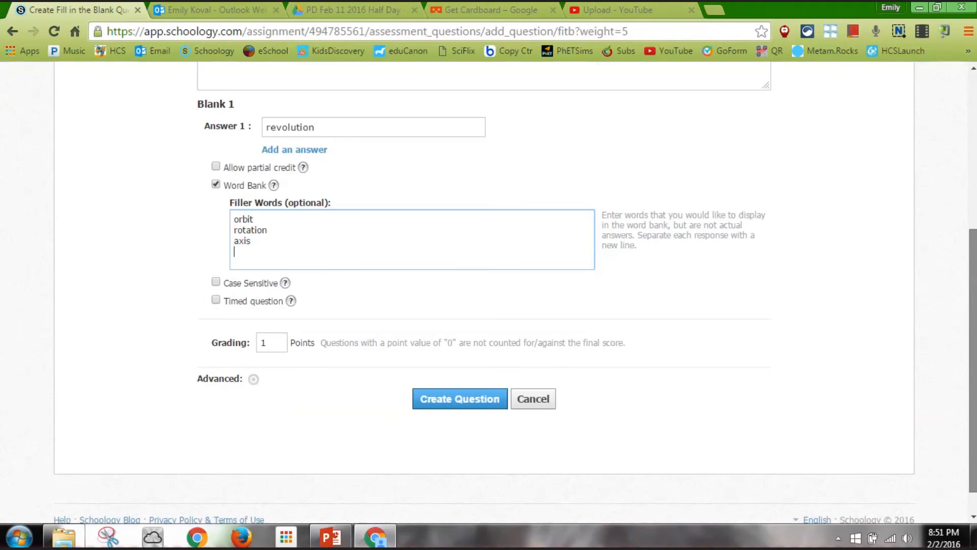
pyautogui.click(467, 401)
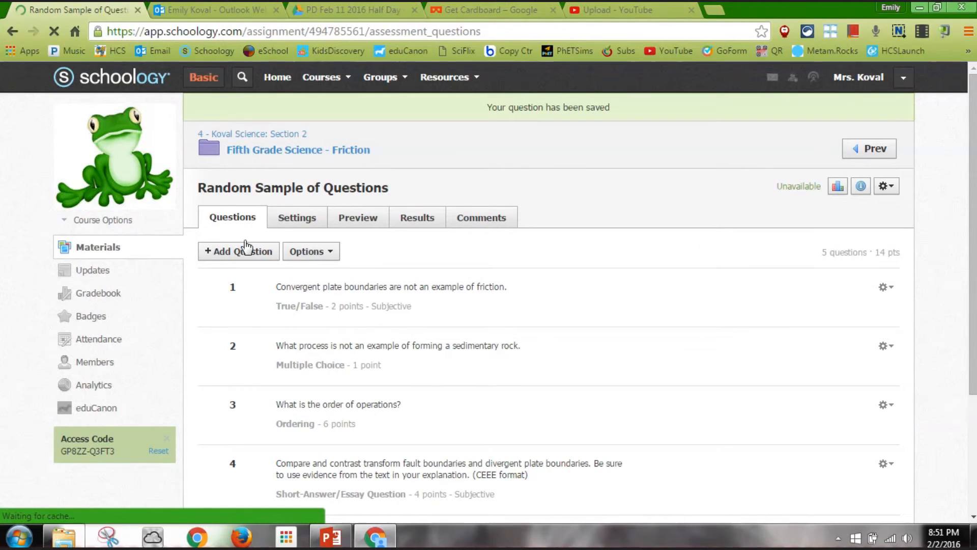
# Step: Add a matching question with the instruction text "Directions...."
pyautogui.click(248, 251)
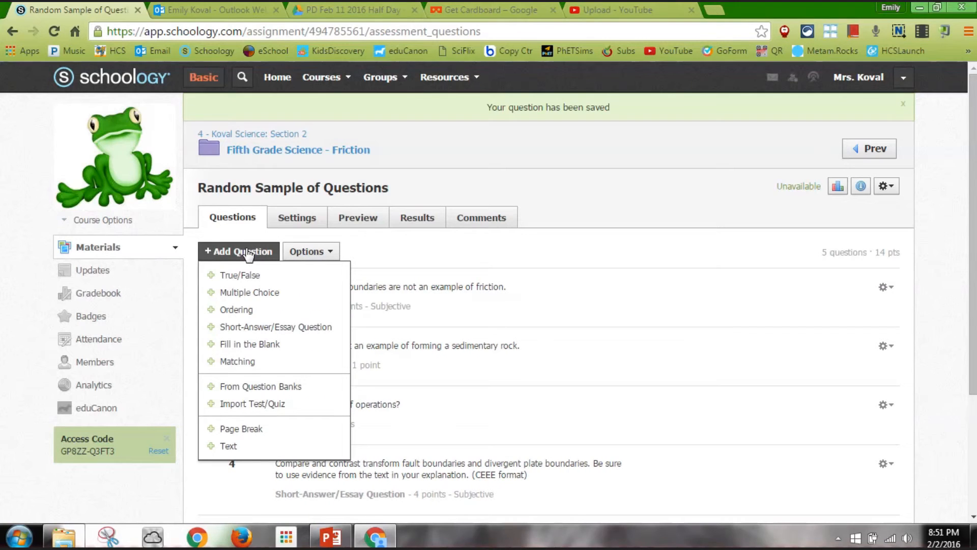
pyautogui.click(251, 357)
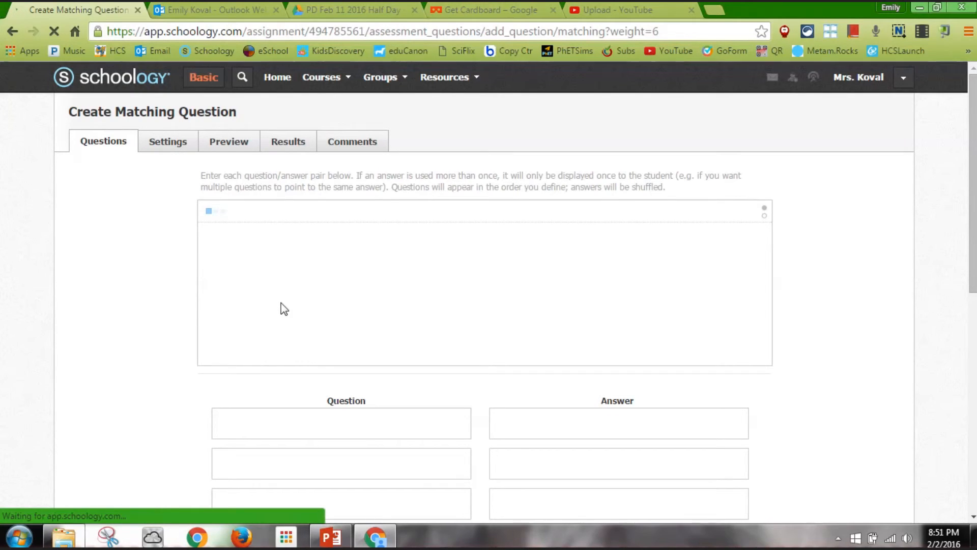
pyautogui.click(261, 263)
pyautogui.write('Di')
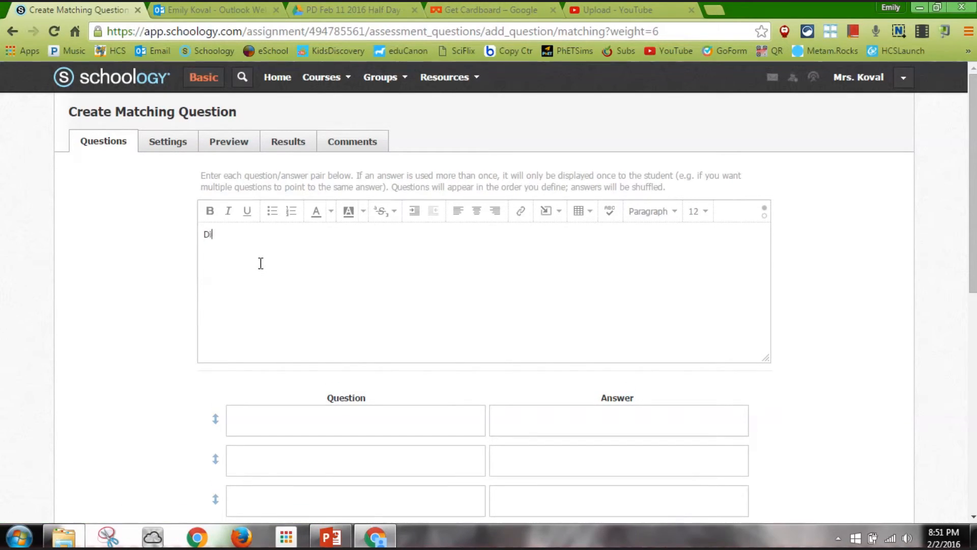
pyautogui.write('rections....')
# Step: Enter eclipse, orbit and rotation as the first three question items of the matching question
pyautogui.click(269, 426)
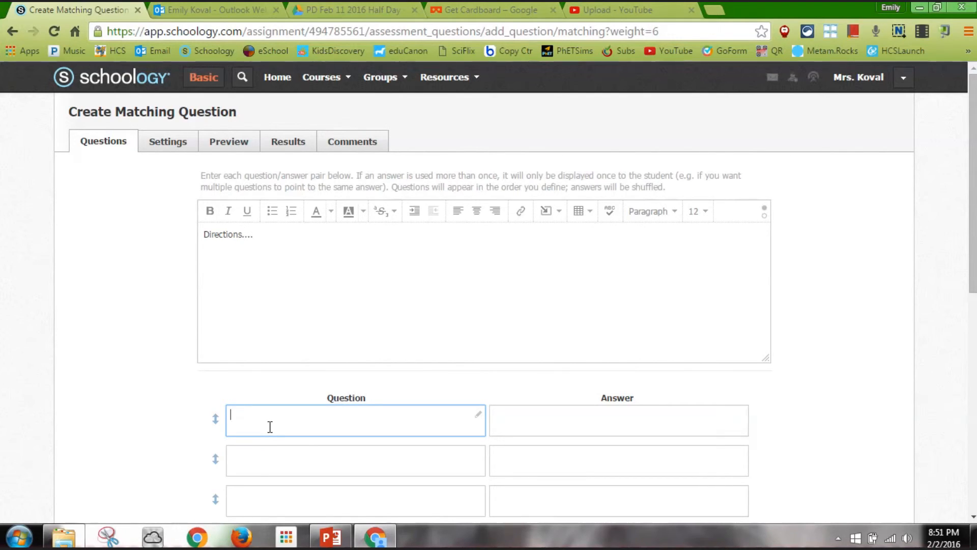
pyautogui.write('m')
pyautogui.press('BackSpace')
pyautogui.write('eclipse')
pyautogui.click(263, 451)
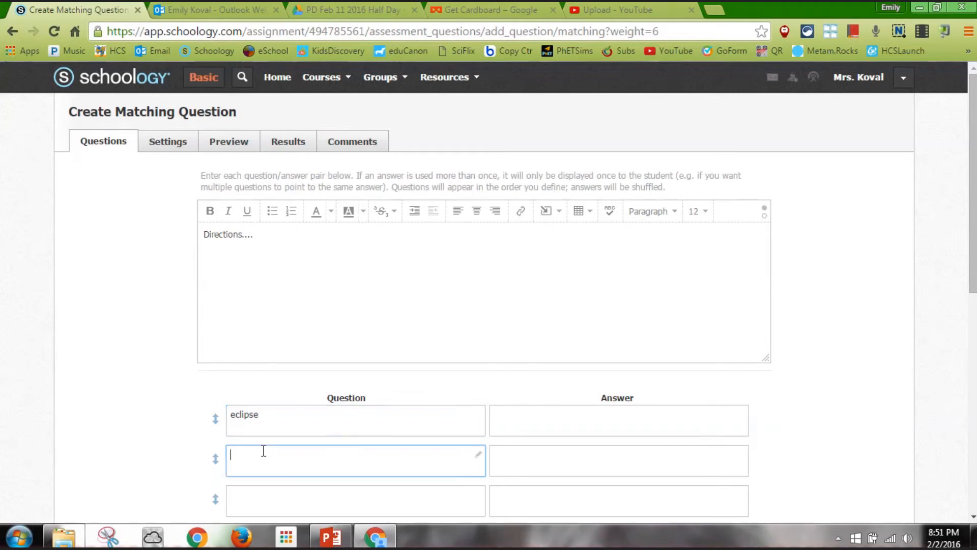
pyautogui.write('orbit')
pyautogui.click(258, 495)
pyautogui.write('rota')
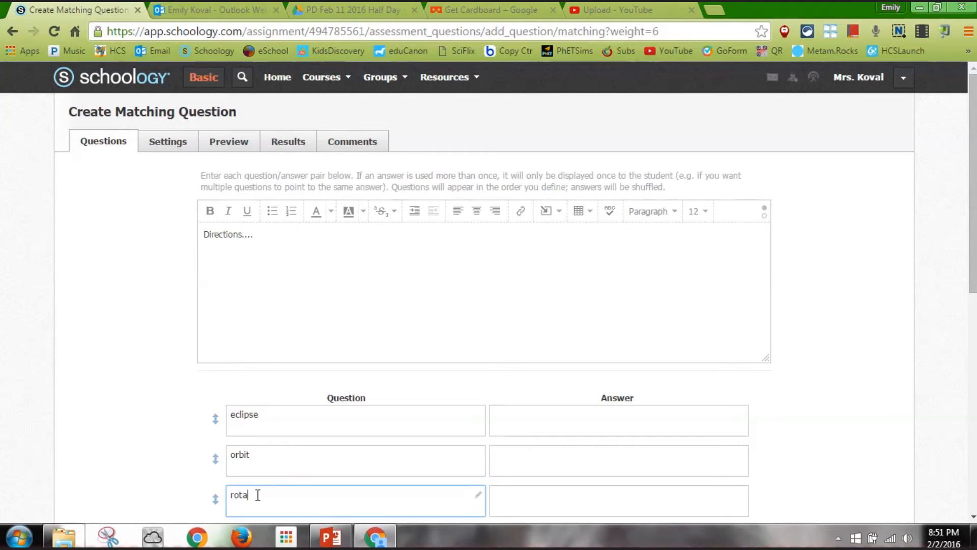
pyautogui.write('tion')
# Step: Fill in the matching answers as "definitions...." for eclipse, "def...." for orbit and "definition...." for rotation
pyautogui.click(564, 432)
pyautogui.write('d')
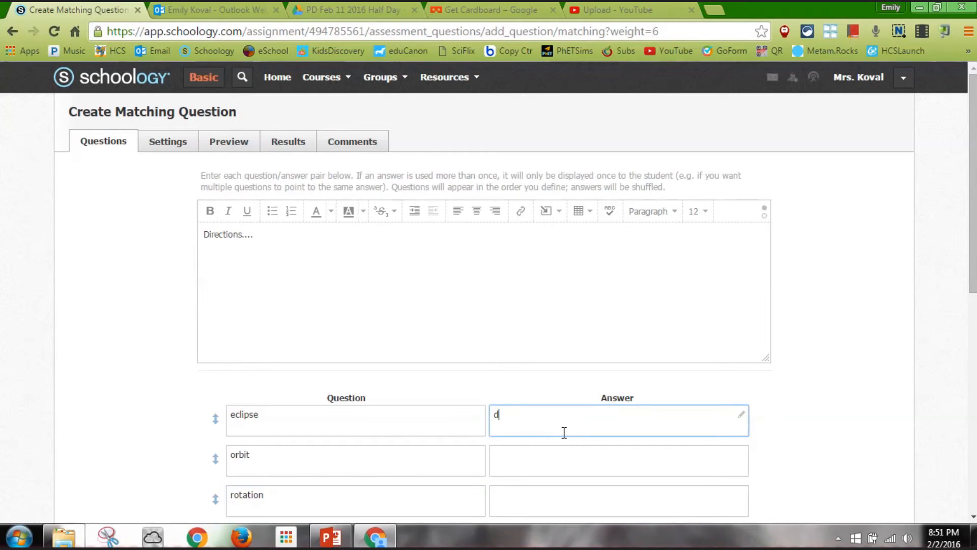
pyautogui.write('efinitions....')
pyautogui.click(596, 460)
pyautogui.write('def...')
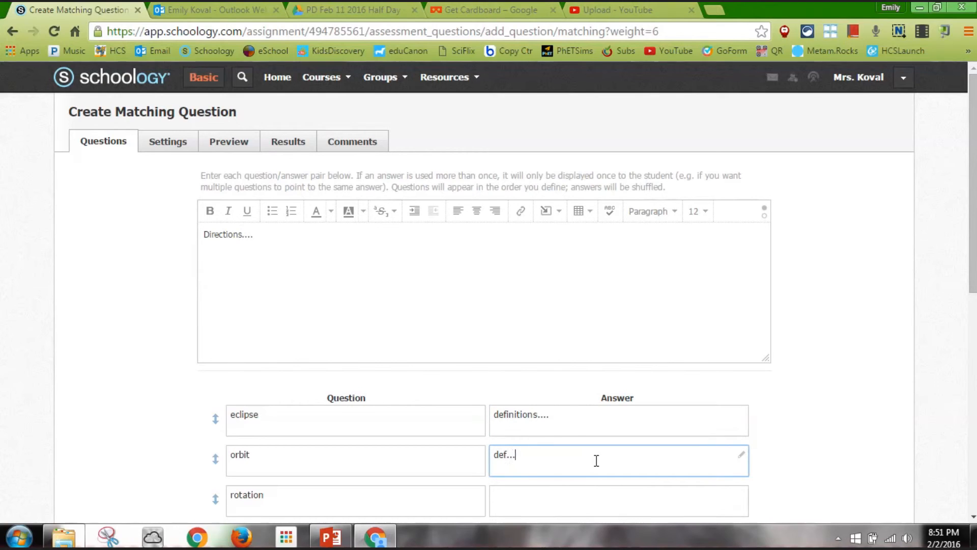
pyautogui.write('.')
pyautogui.click(589, 496)
pyautogui.write('def')
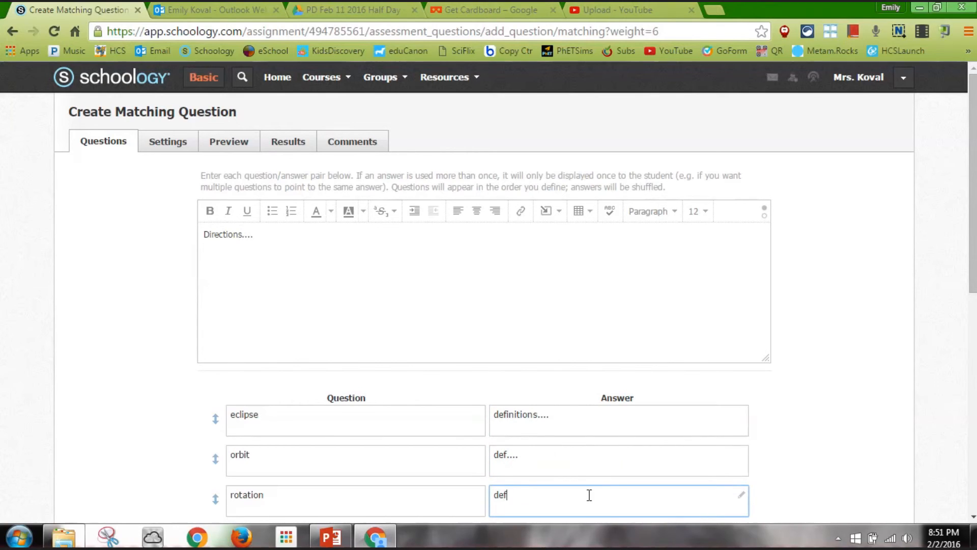
pyautogui.write('inition....')
# Step: Remove the blank matching row and add the filler words revolution and aurora
pyautogui.scroll(-4, 974, 229)
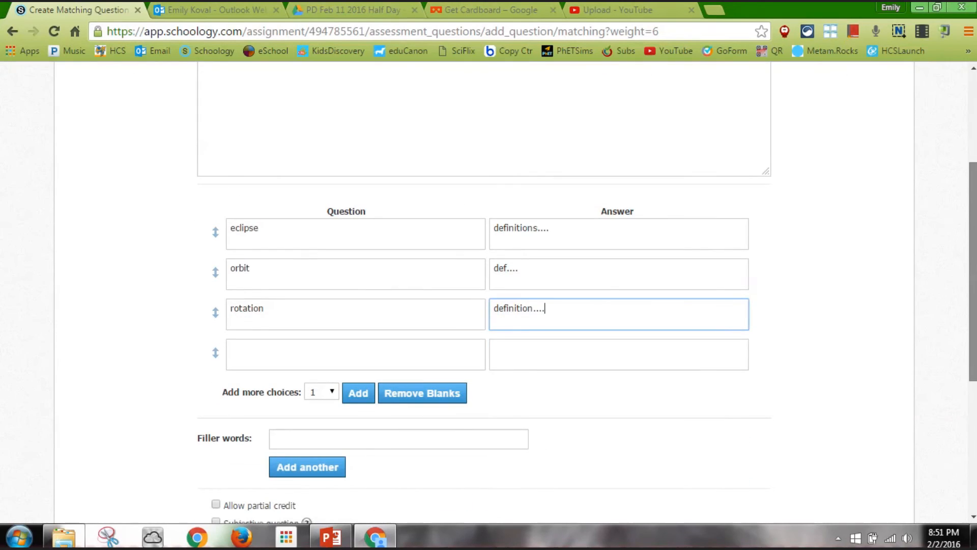
pyautogui.click(425, 403)
pyautogui.click(421, 397)
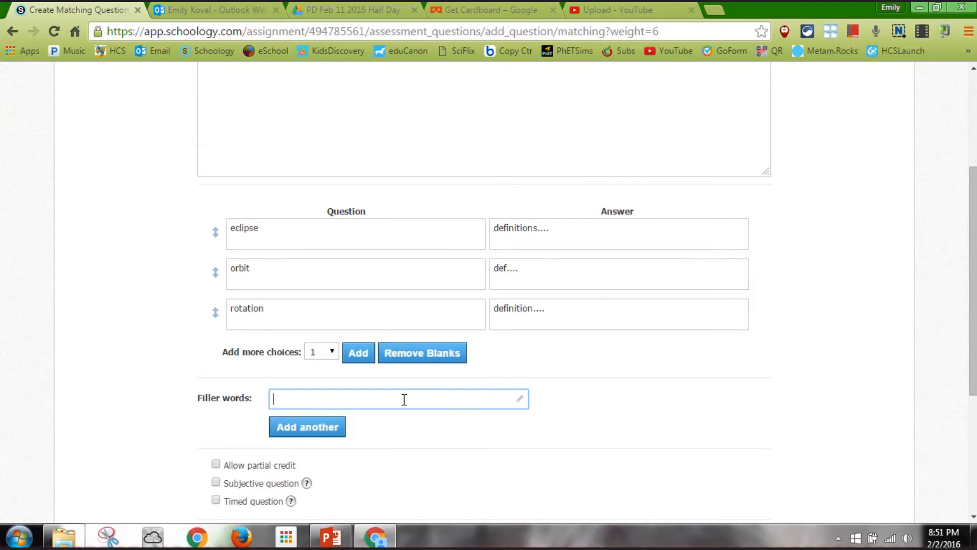
pyautogui.write('ro')
pyautogui.press('BackSpace')
pyautogui.write('volution')
pyautogui.click(314, 424)
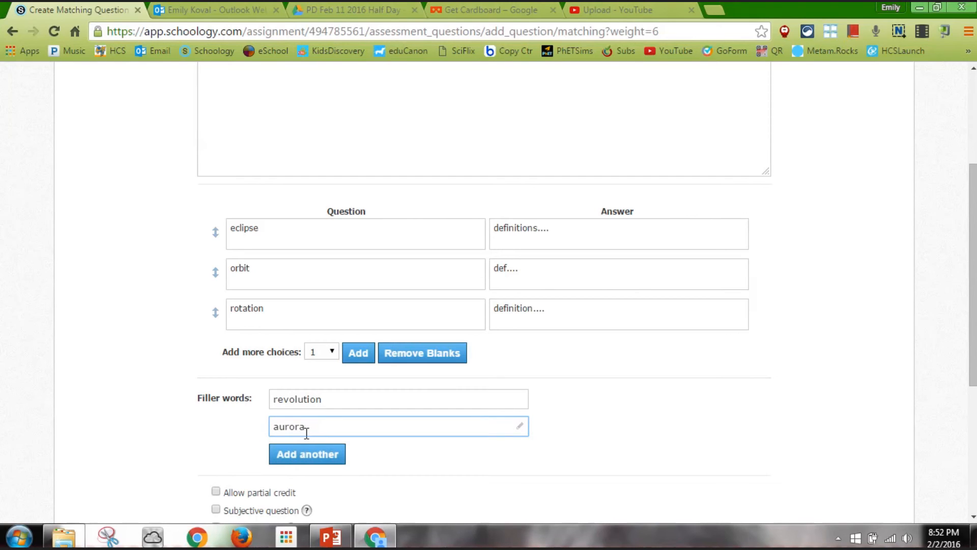
# Step: Create the matching question with partial credit allowed and its grading set to 3 points
pyautogui.click(216, 492)
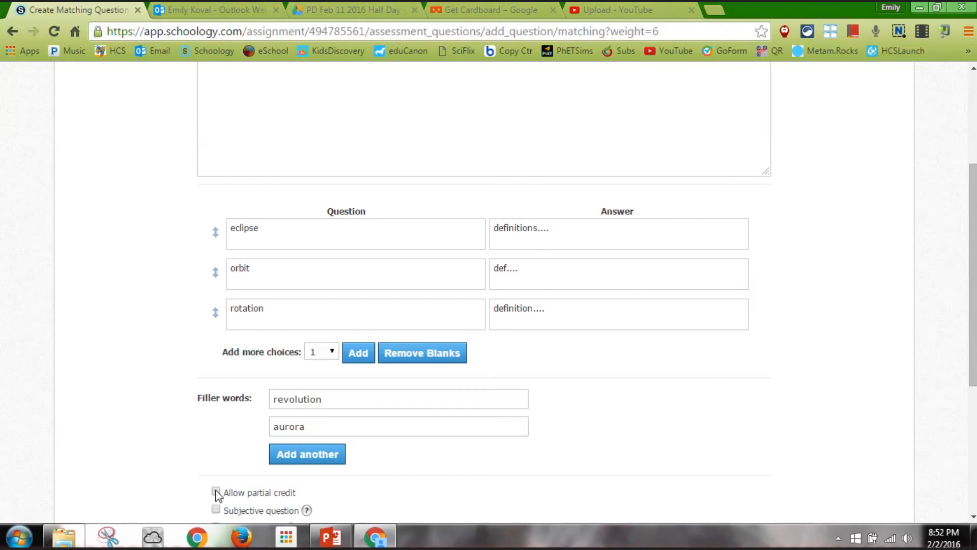
pyautogui.moveTo(973, 220); pyautogui.dragTo(973, 347)
pyautogui.click(307, 310)
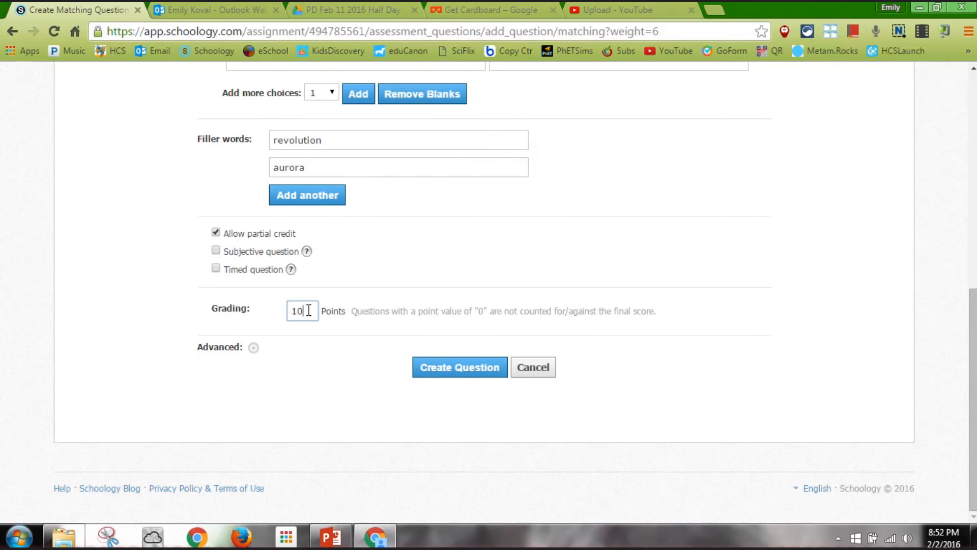
pyautogui.press('BackSpace')
pyautogui.press('BackSpace')
pyautogui.click(448, 366)
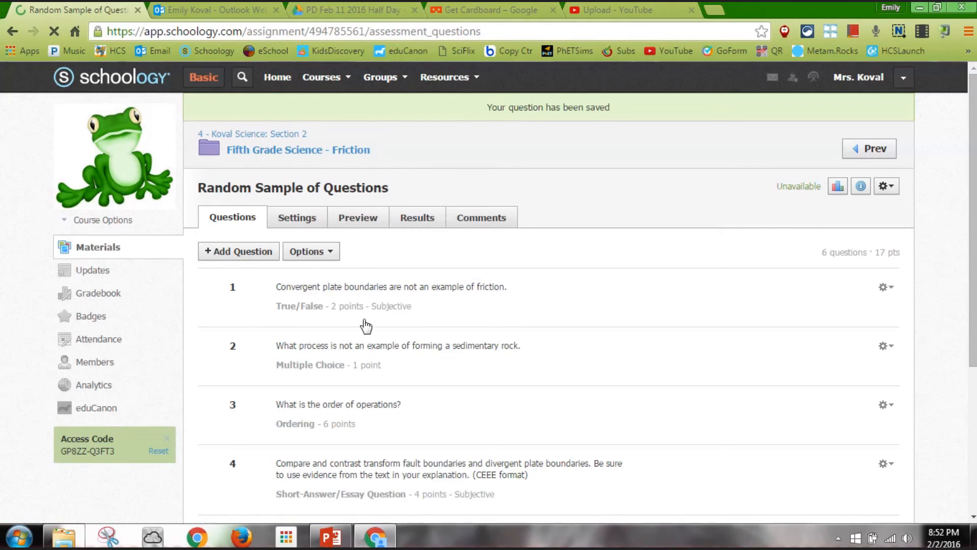
# Step: Try to reorder the quiz by moving the true/false question about convergent plate boundaries below the ordering question
pyautogui.click(313, 251)
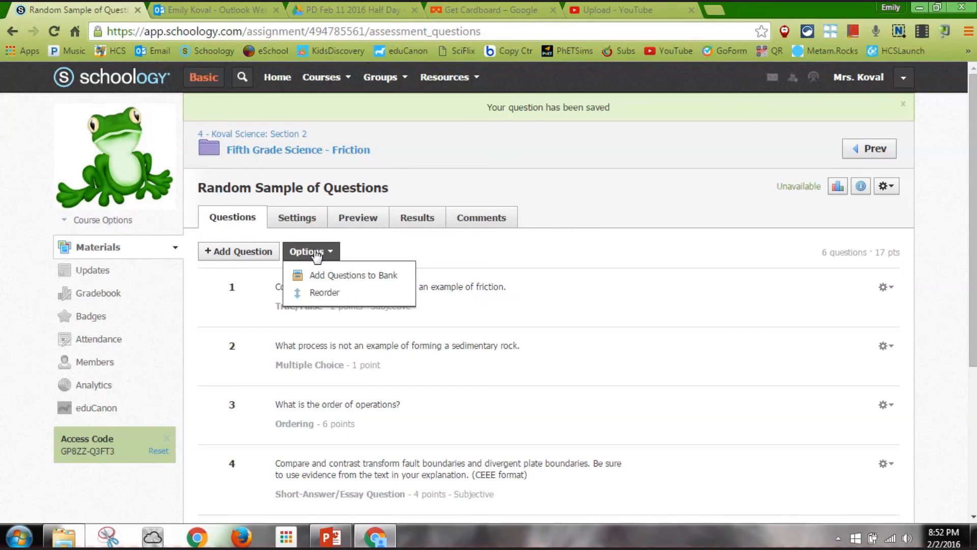
pyautogui.click(322, 293)
pyautogui.moveTo(213, 292); pyautogui.dragTo(214, 414)
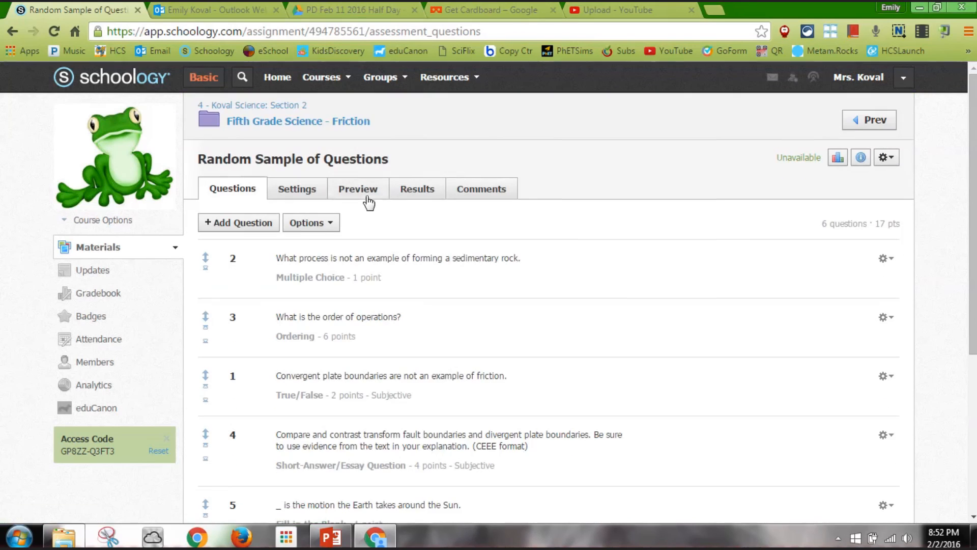
# Step: Begin the quiz in preview mode and answer question 1 as False with the correction "nogiong. domog'na'"
pyautogui.click(367, 198)
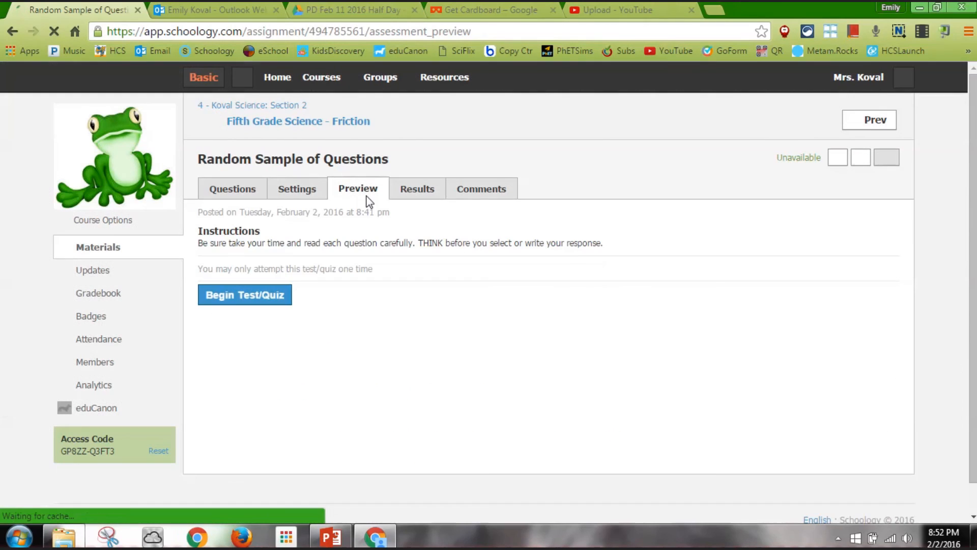
pyautogui.click(254, 306)
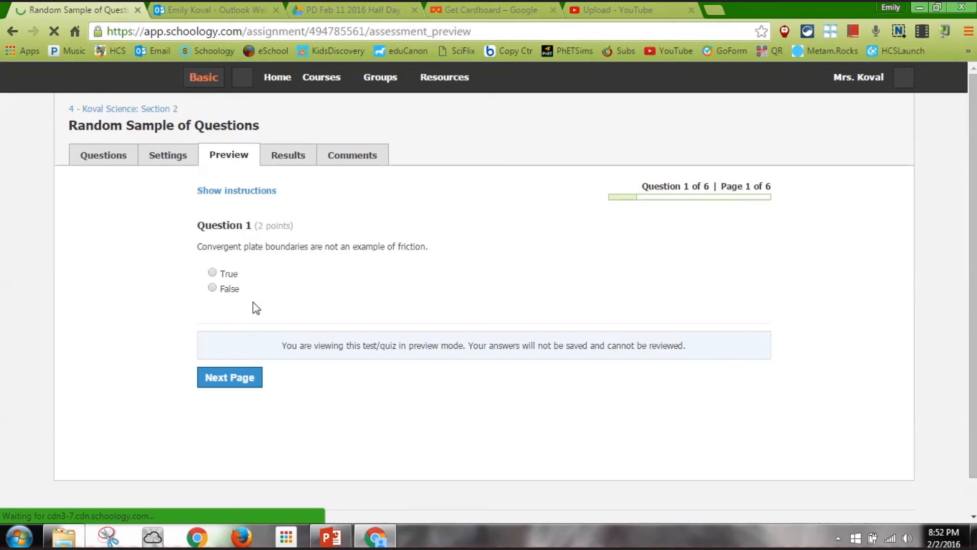
pyautogui.click(213, 272)
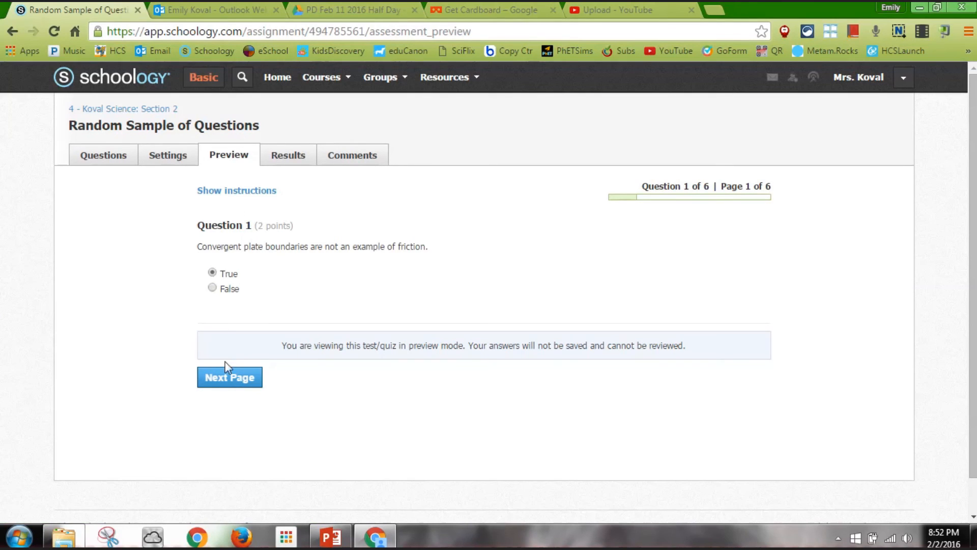
pyautogui.click(213, 286)
pyautogui.click(262, 346)
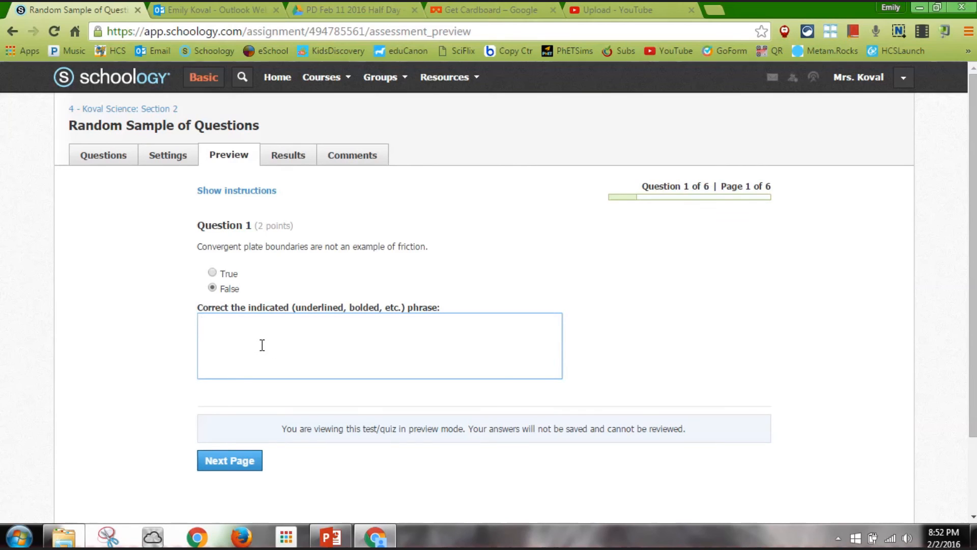
pyautogui.write("nogiong. domog'na'")
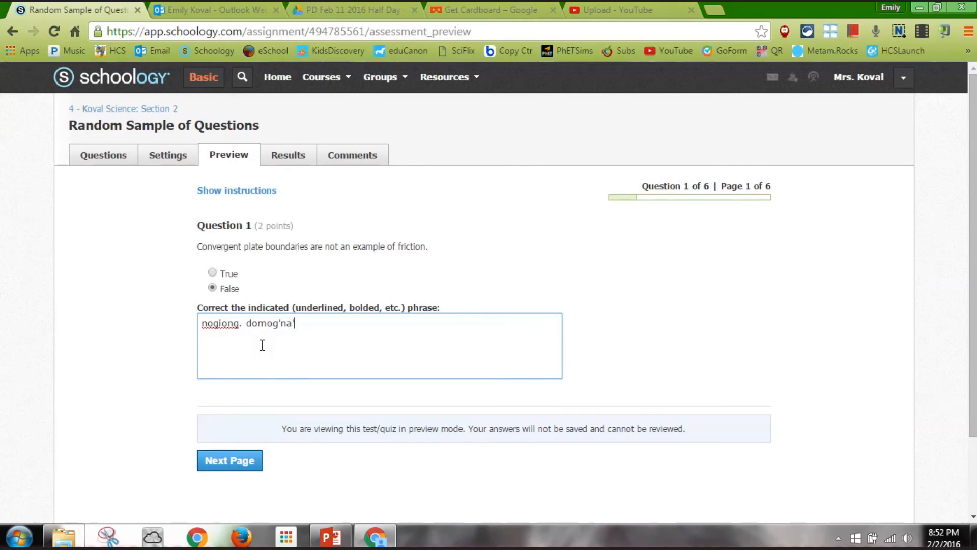
# Step: Page through the preview past the true/false question and the unanswered multiple choice question
pyautogui.click(252, 461)
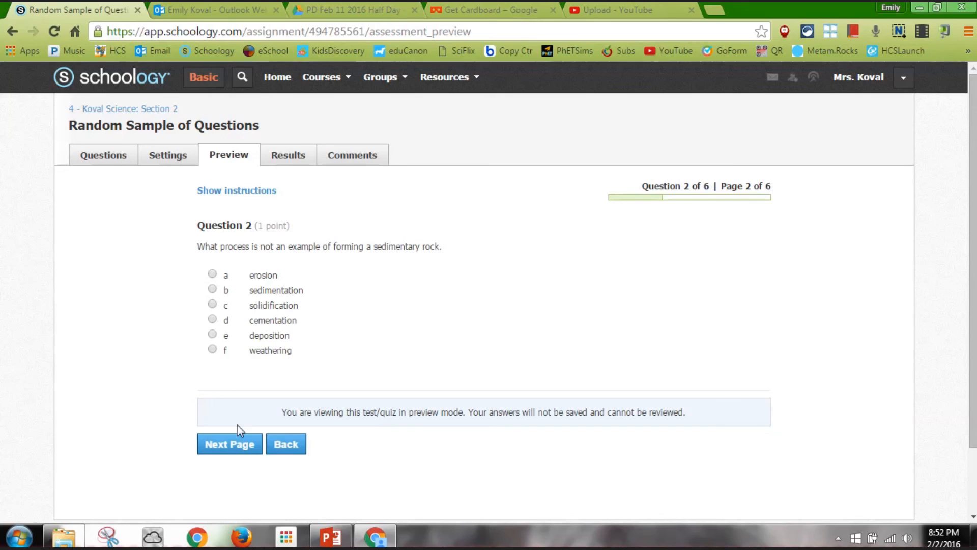
pyautogui.click(236, 453)
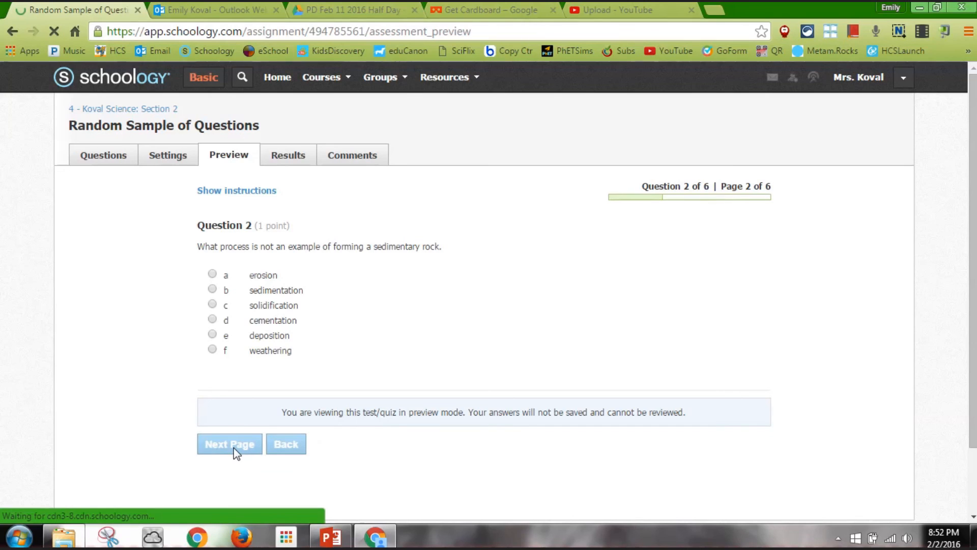